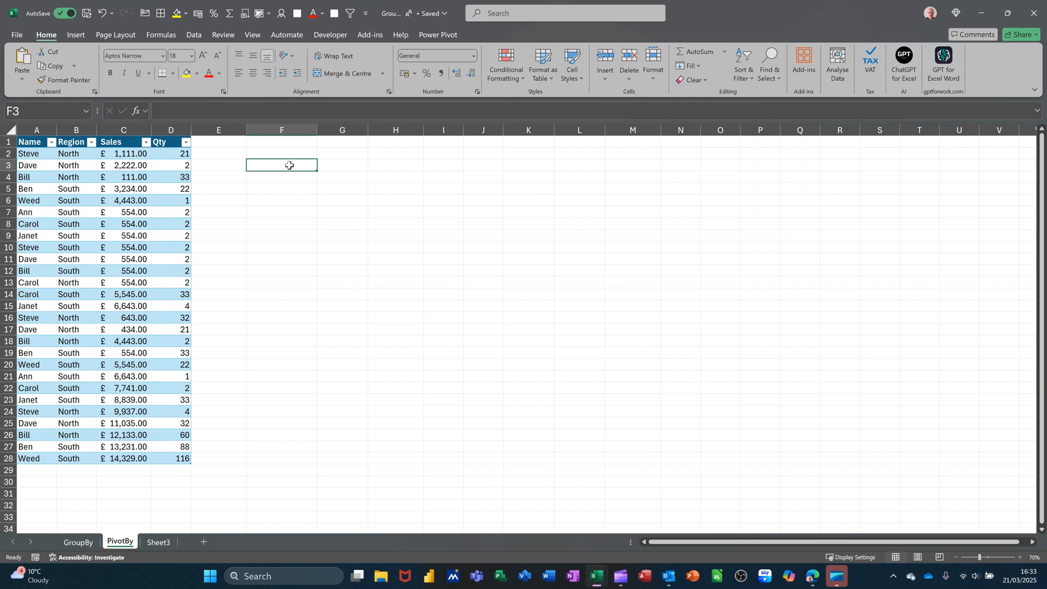
- Create a PivotTable from the data4 table, placed on the existing PivotBy worksheet at cell F1
left_click(92, 177)
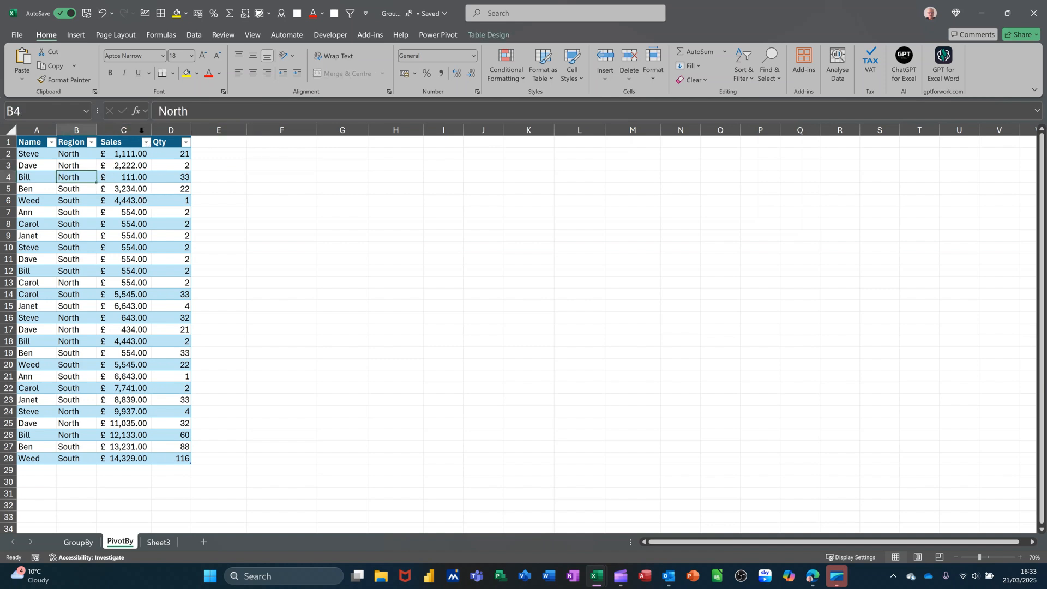
left_click(77, 36)
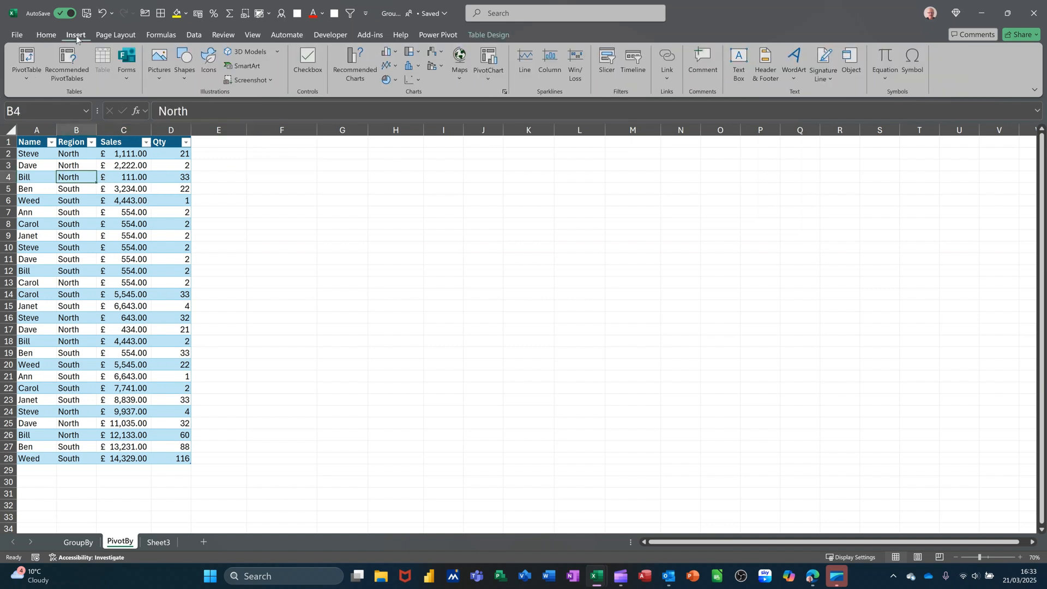
left_click(30, 56)
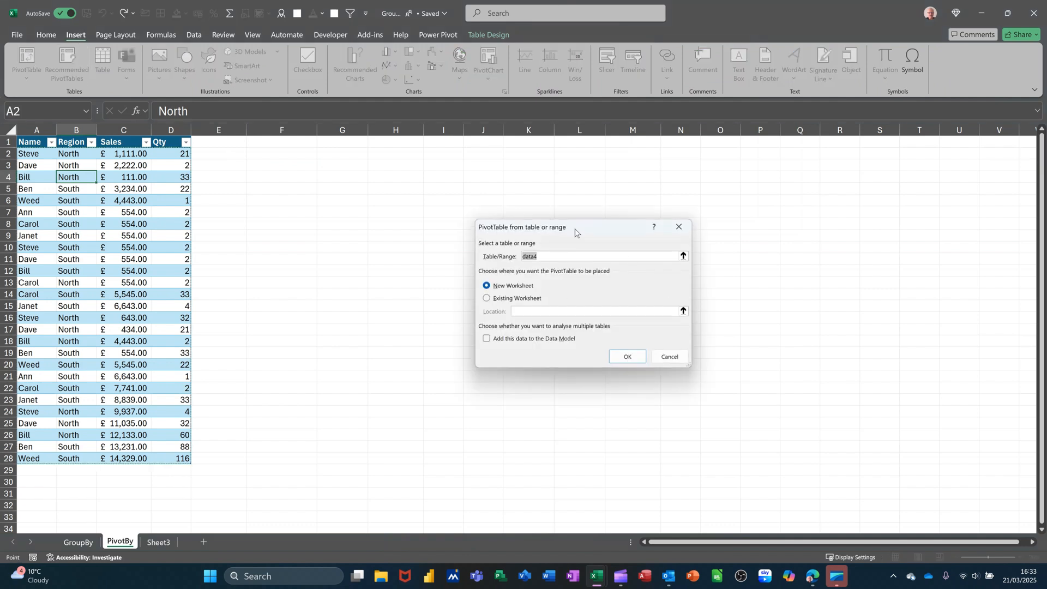
left_click_drag(563, 226, 347, 167)
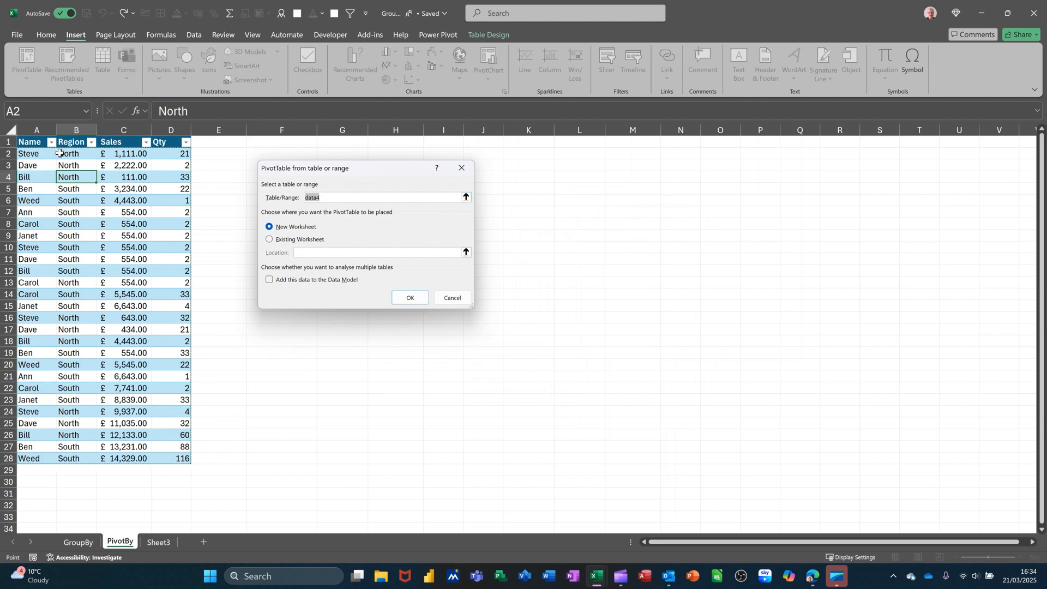
left_click(270, 241)
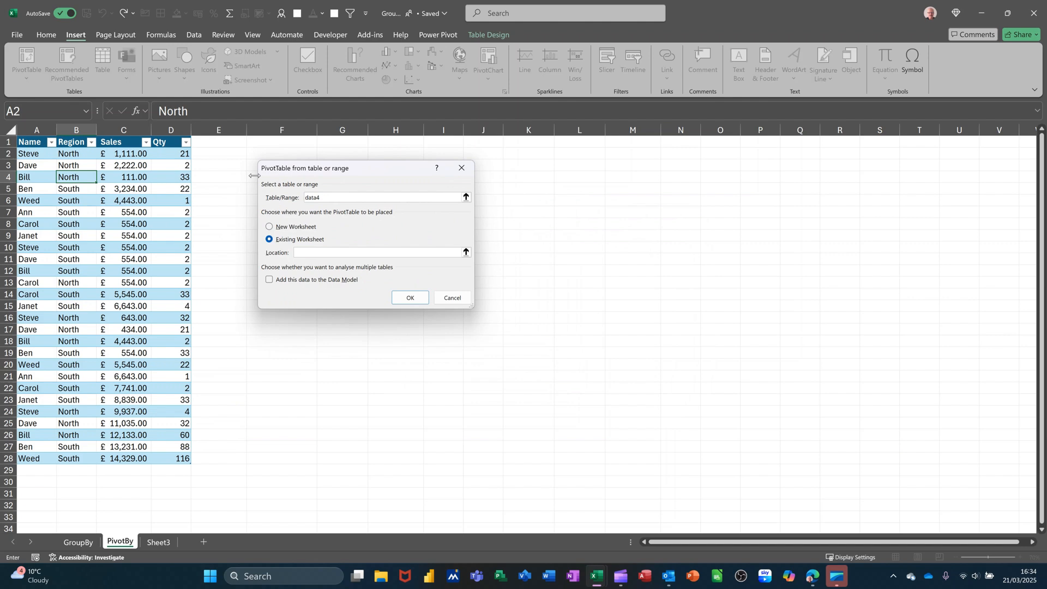
left_click(263, 145)
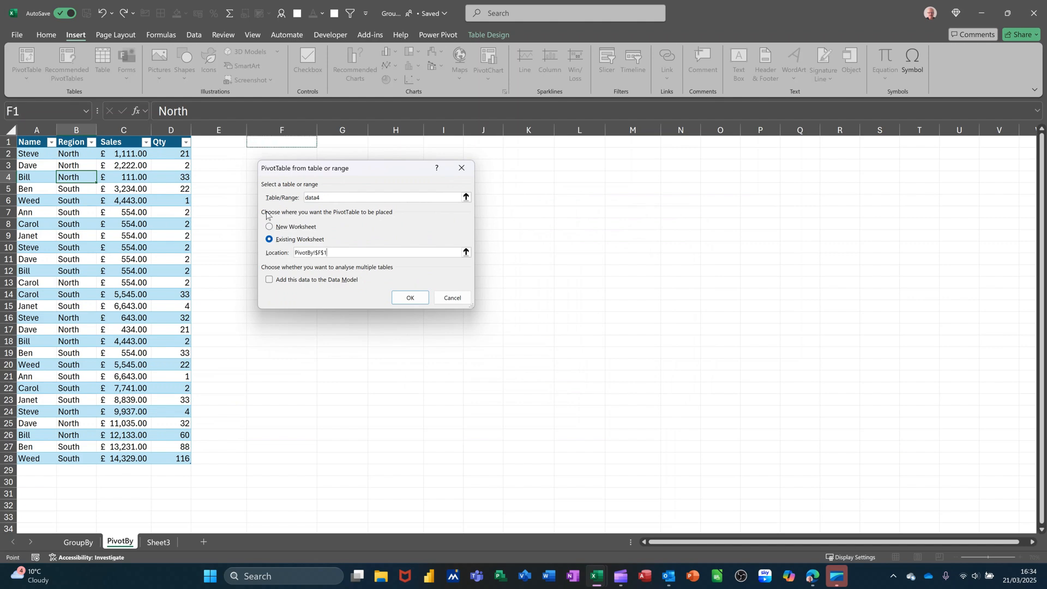
left_click(406, 295)
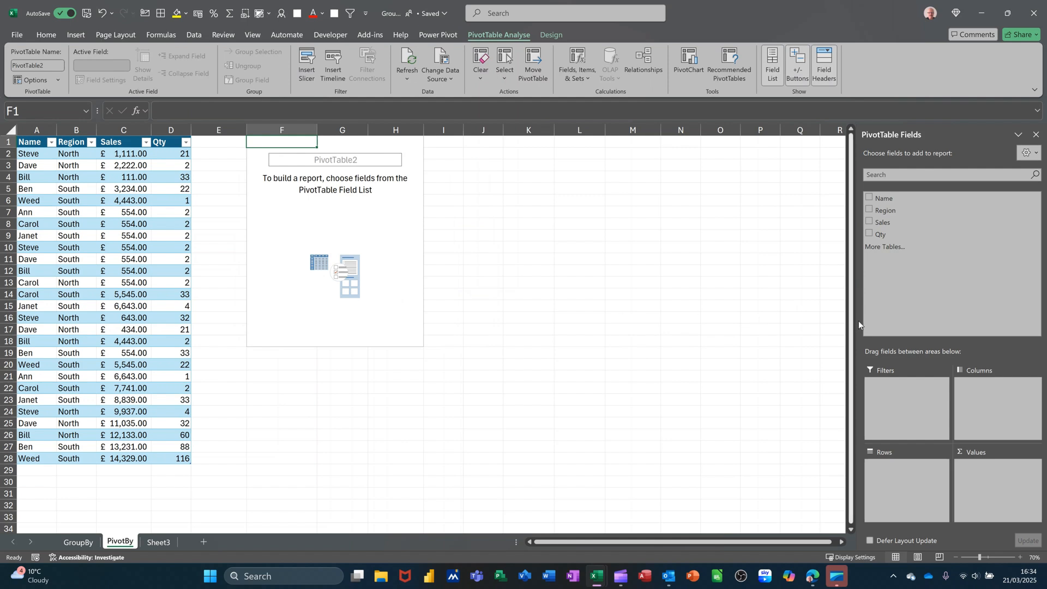
- Lay out the PivotTable with Name as rows, Region as columns and the sum of Sales as values
left_click_drag(898, 197, 892, 480)
left_click_drag(882, 213, 985, 410)
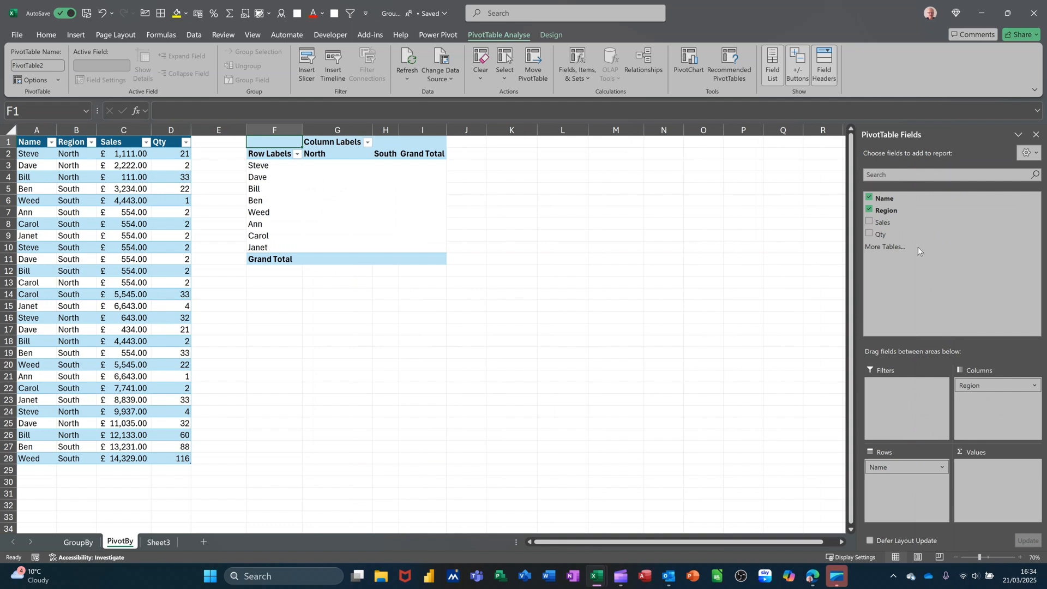
left_click_drag(904, 223, 991, 483)
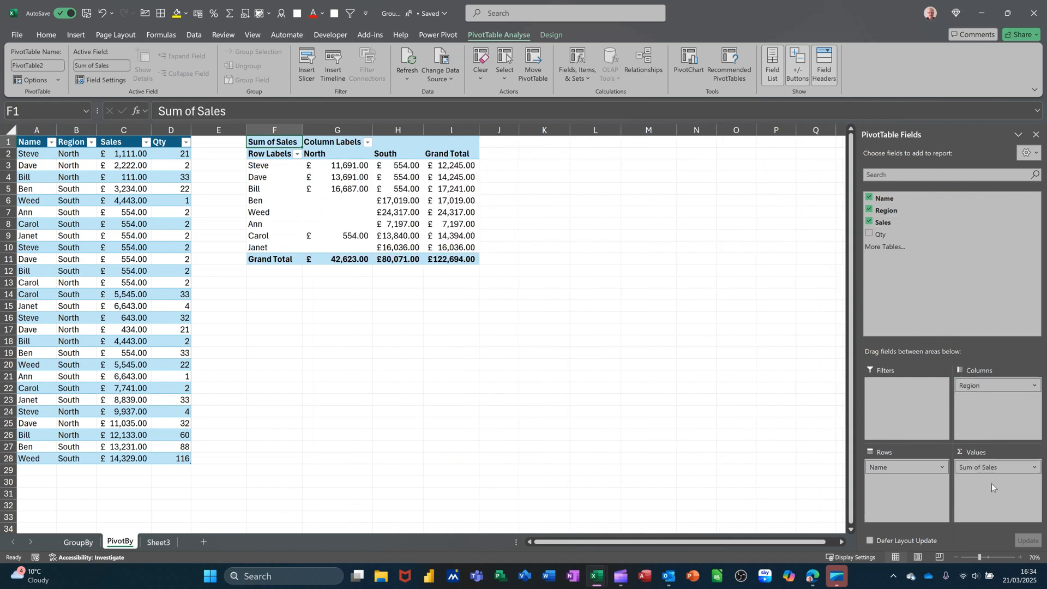
left_click(394, 200)
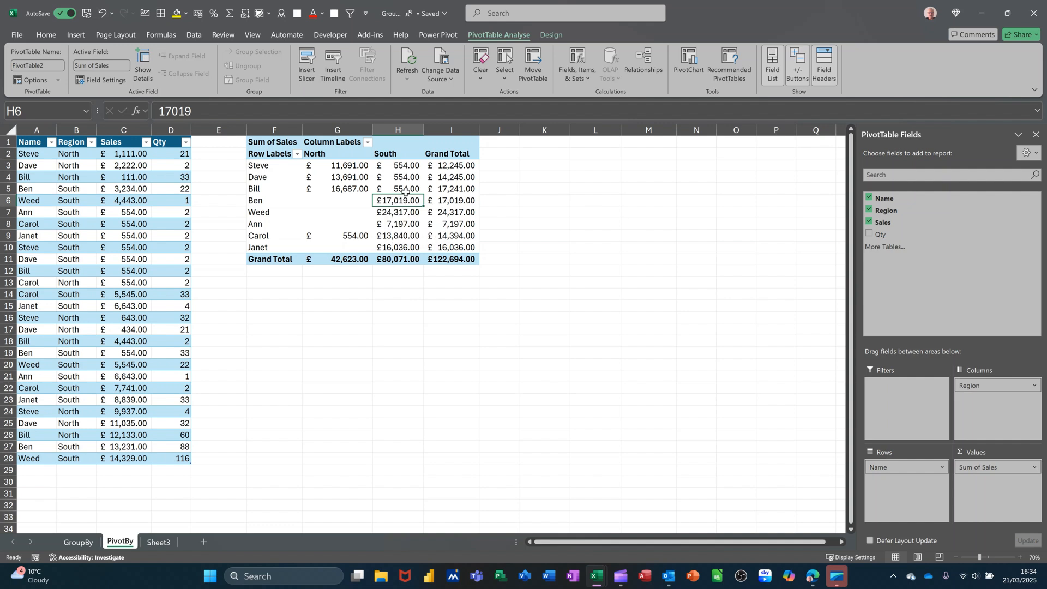
mouse_move(406, 192)
- Start a PIVOTBY formula in K2 with data4[Name] as the row fields and data4[Region] as the column fields
left_click(536, 155)
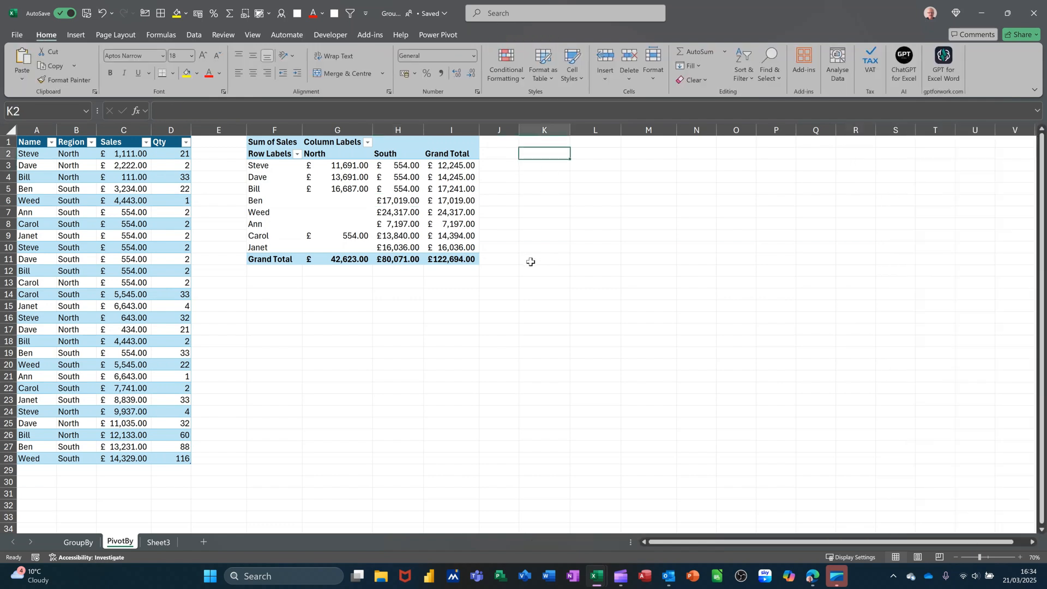
type("=")
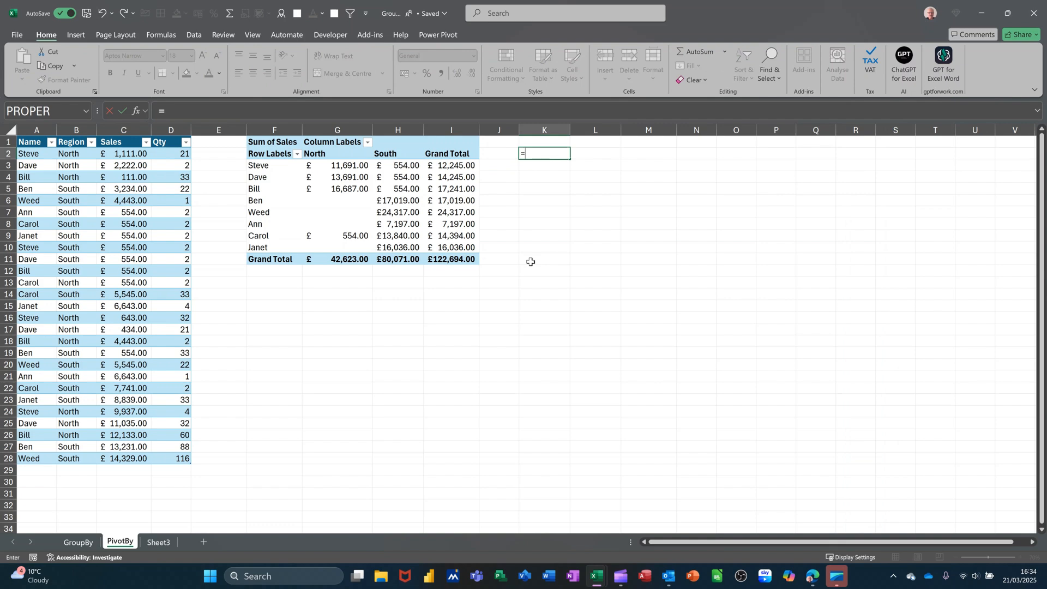
type("pi")
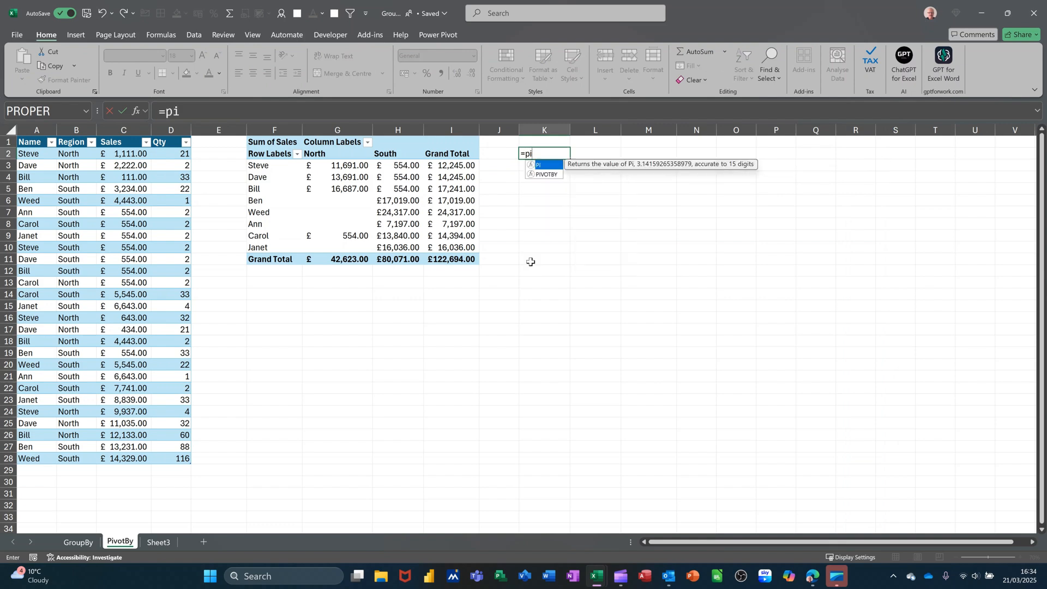
type("votby")
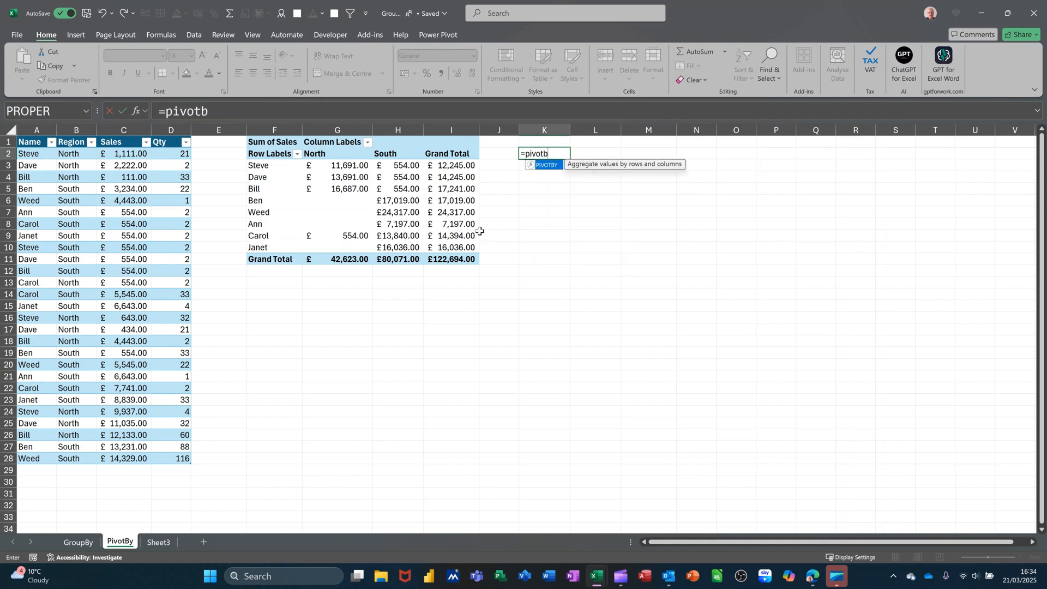
key("Tab")
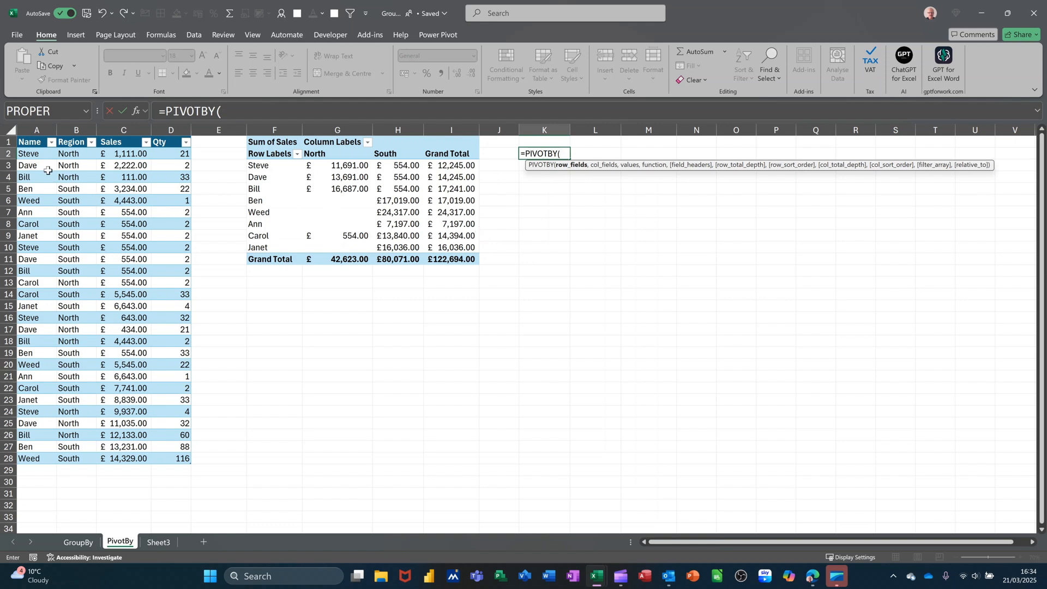
left_click_drag(30, 154, 28, 454)
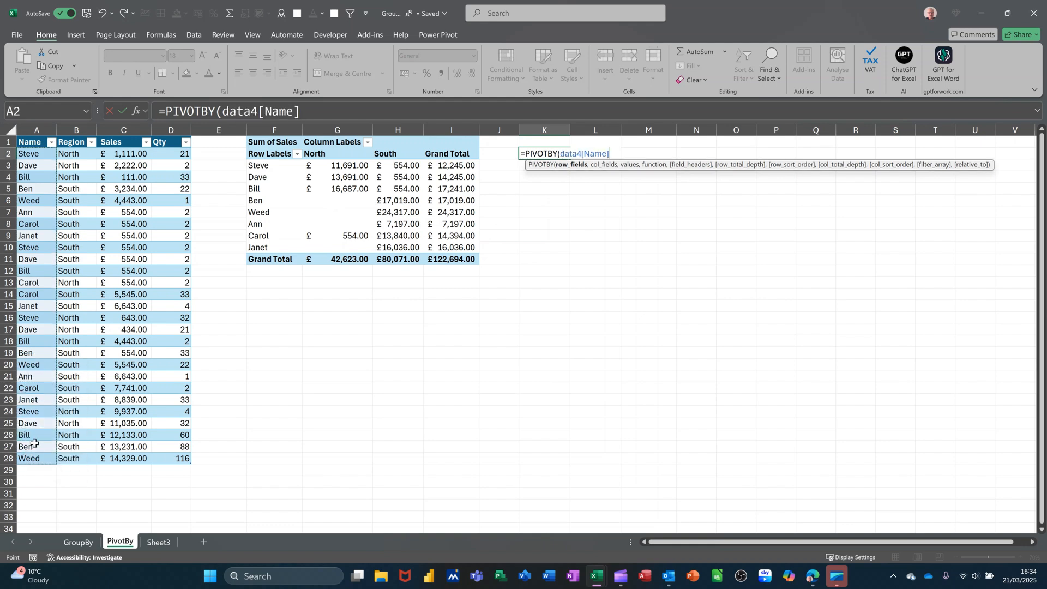
type(",")
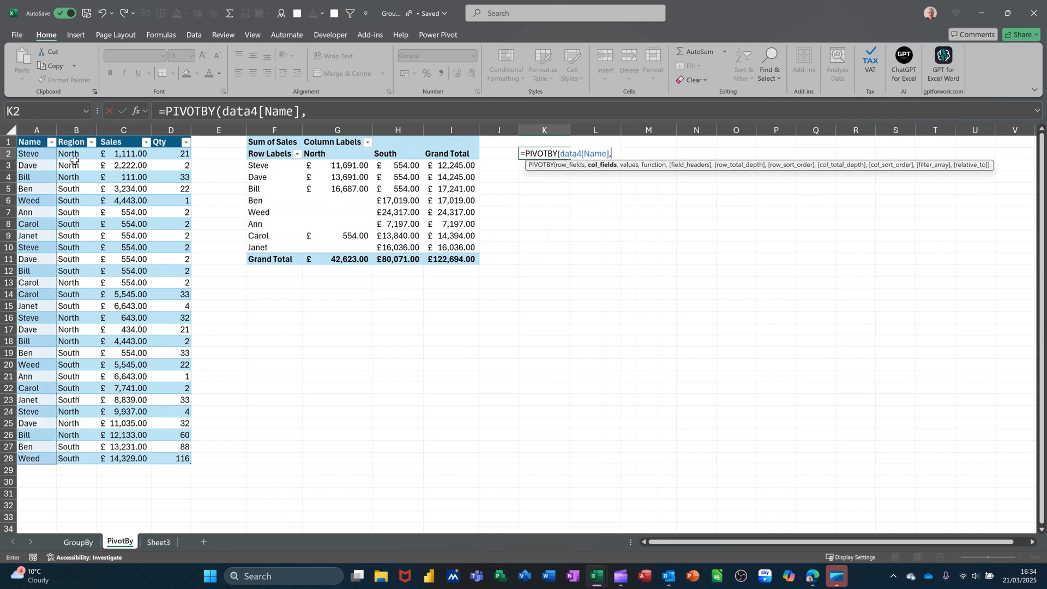
left_click_drag(70, 156, 68, 456)
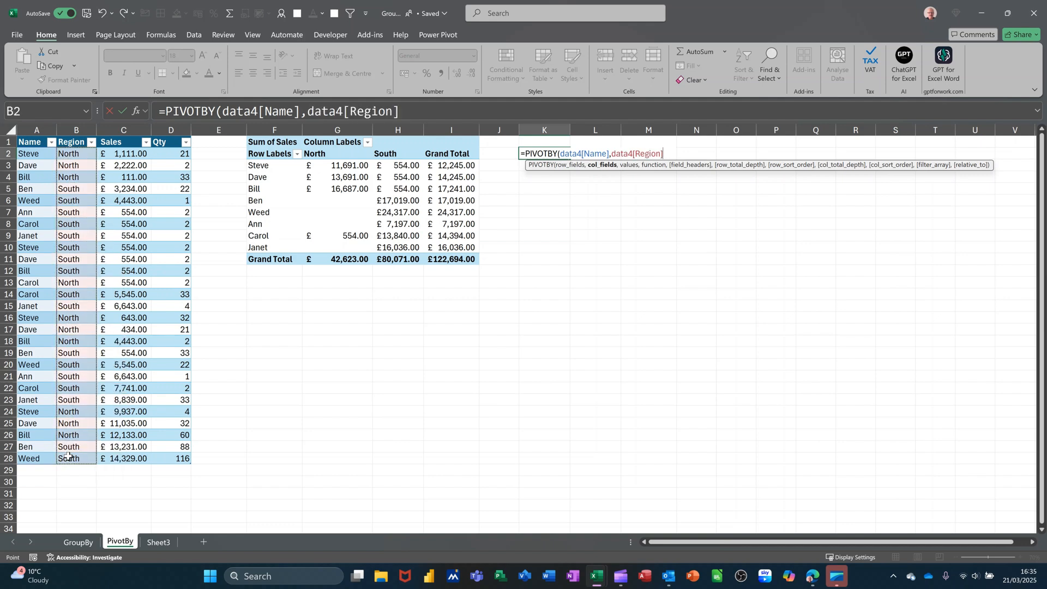
- Complete the PIVOTBY formula with data4[Sales] as the values and SUM as the function, and enter it
type(",")
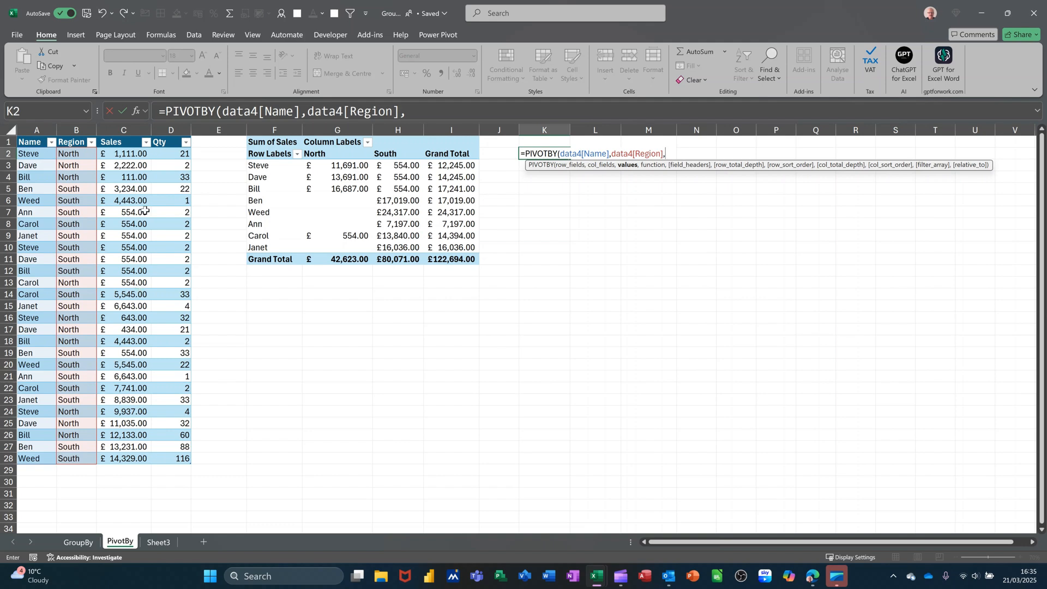
left_click_drag(120, 153, 123, 454)
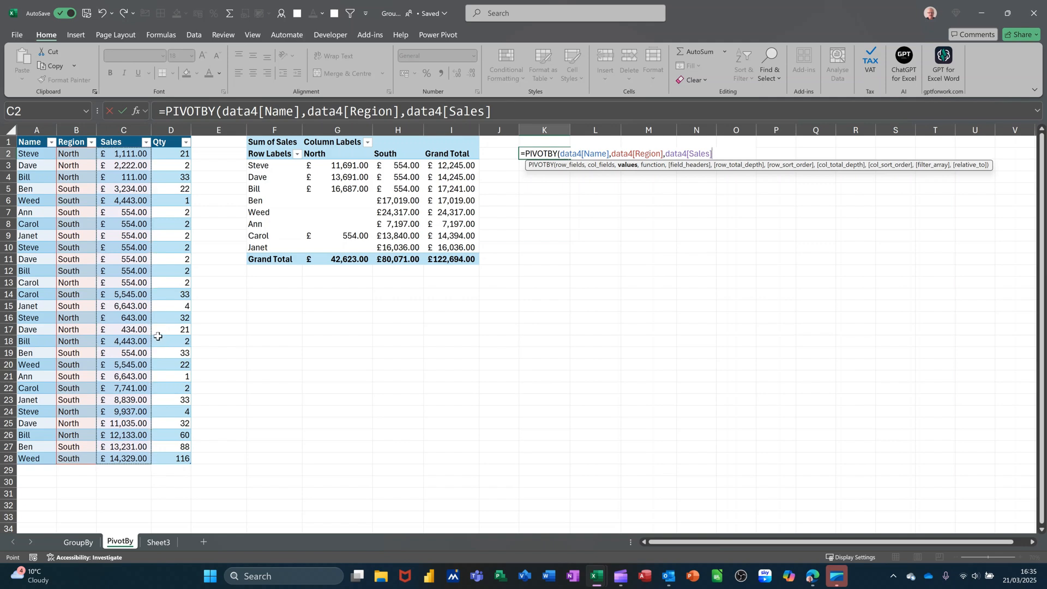
type(",")
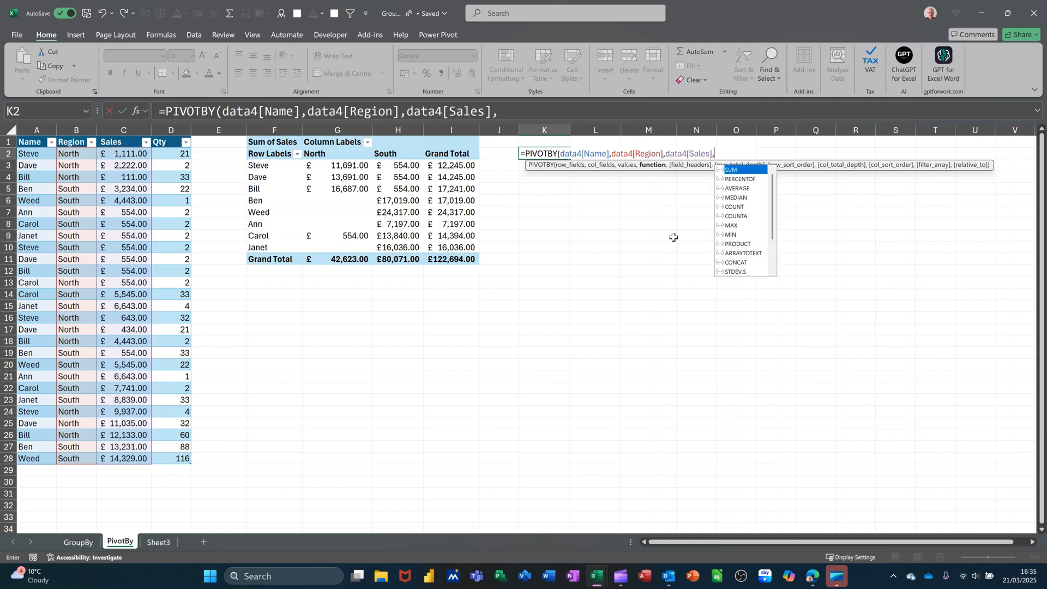
double_click(730, 170)
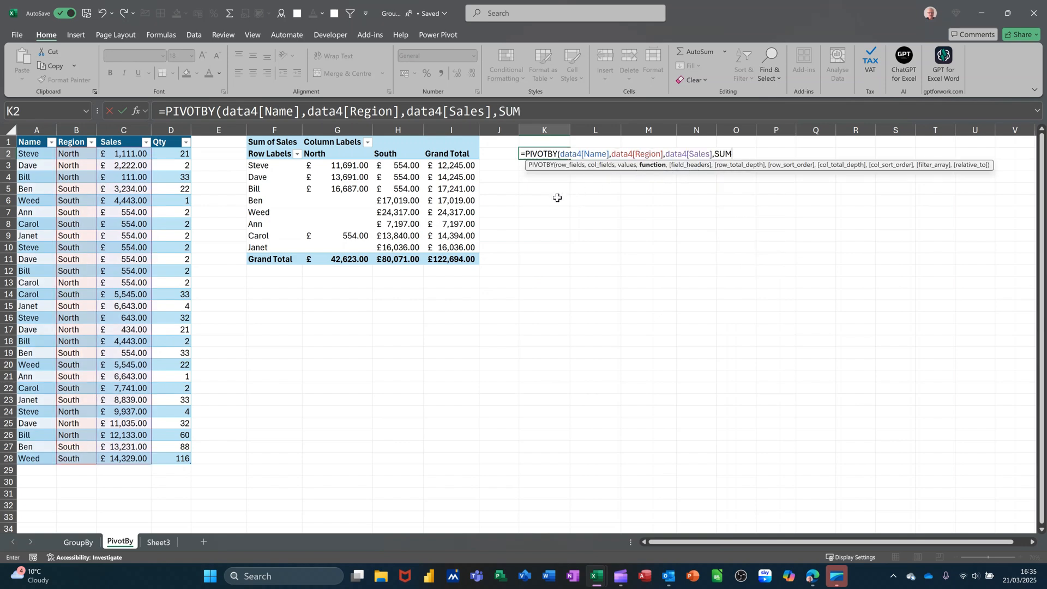
type(")")
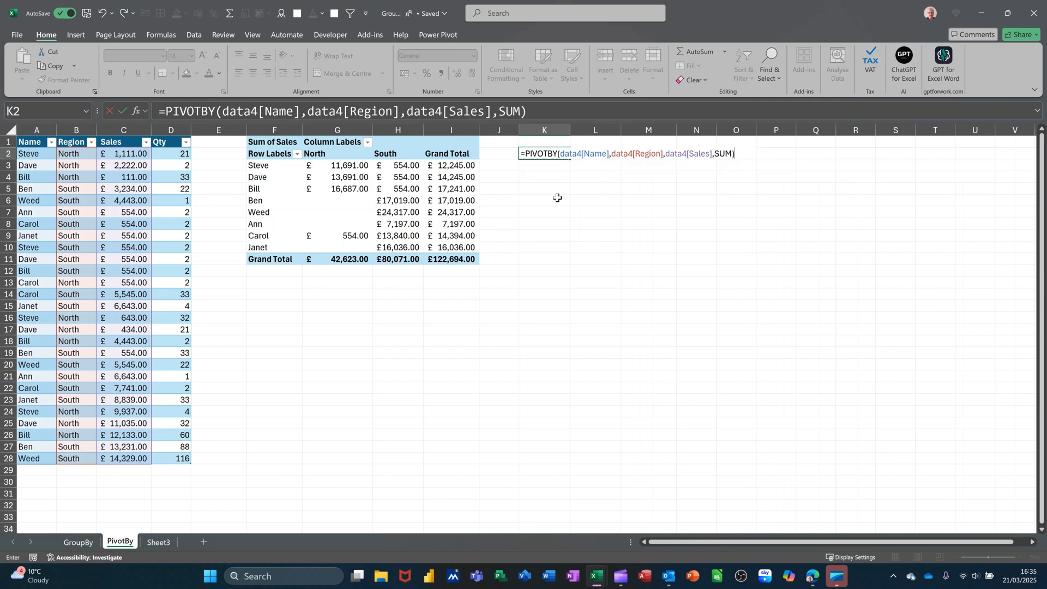
left_click(123, 111)
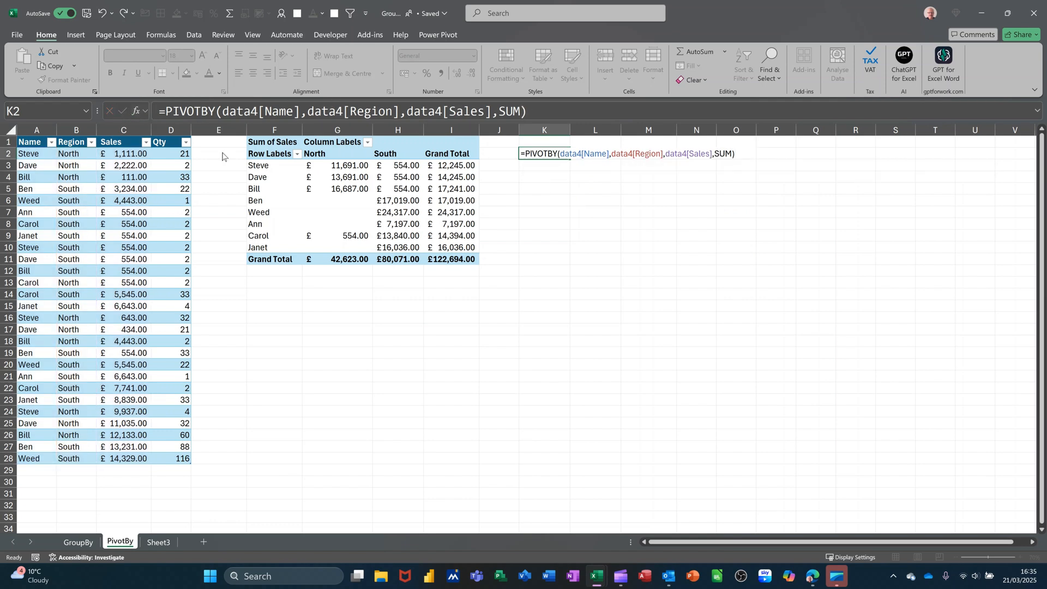
- Format the PIVOTBY amounts in L3:N11 as pound accounting currency
left_click_drag(586, 167, 704, 261)
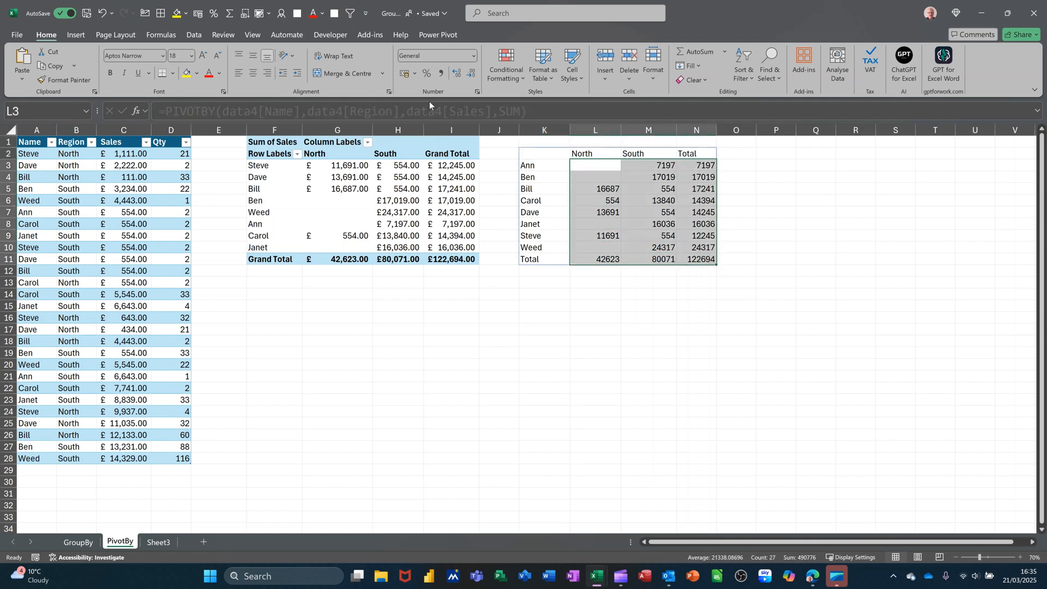
left_click(407, 75)
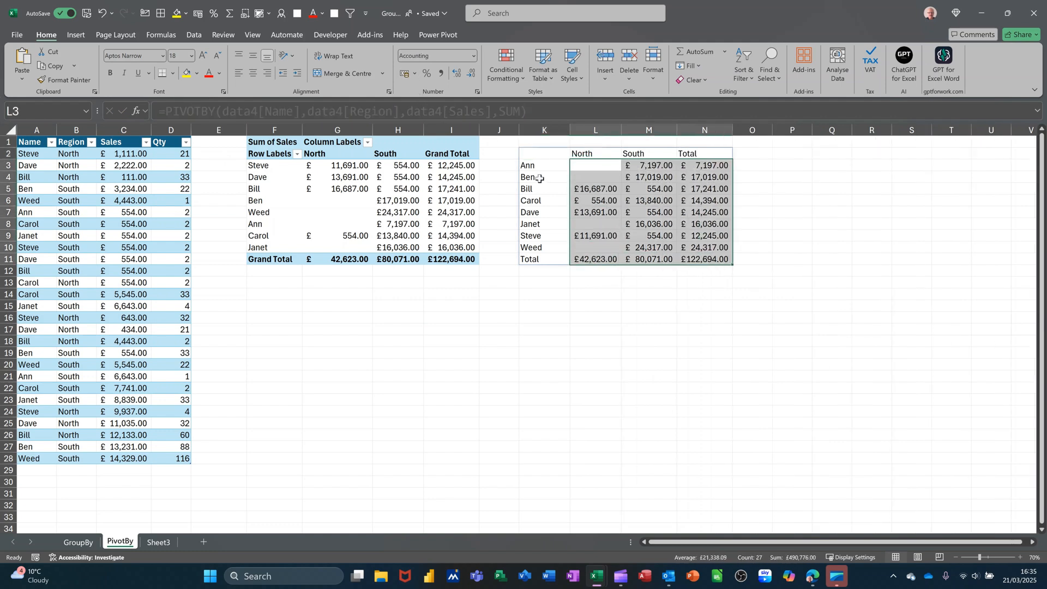
- Show the analysis commands for the PivotTable at F1
left_click(360, 210)
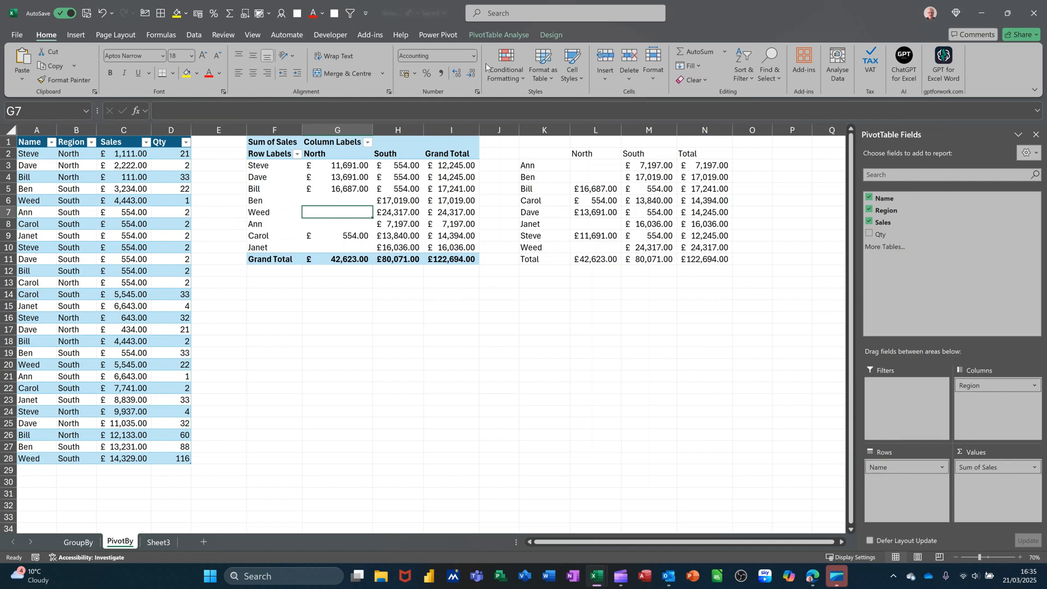
left_click(489, 32)
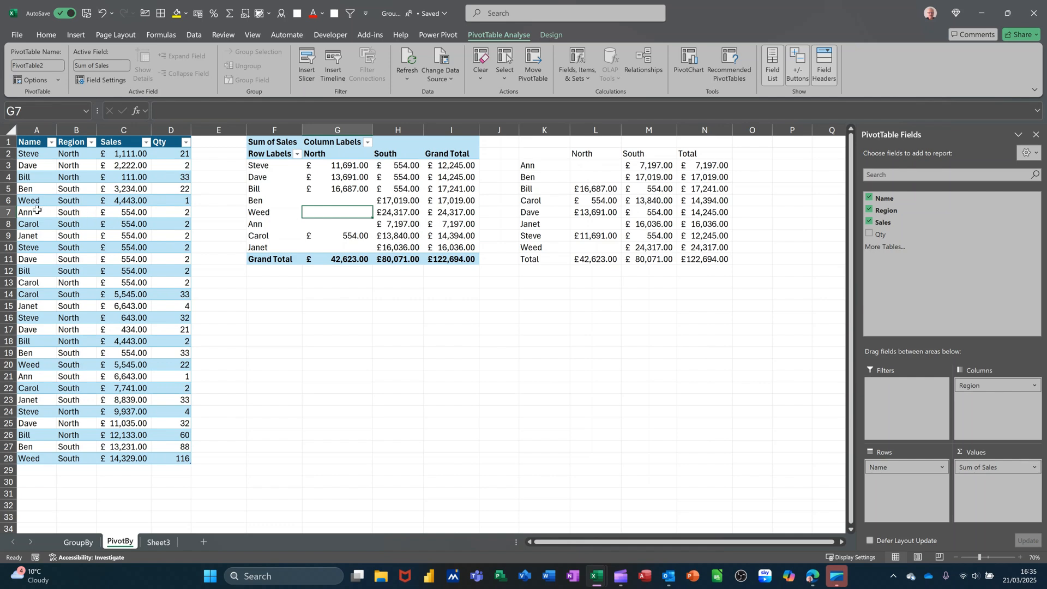
- Insert a blank table row above row 7 of the source data
left_click_drag(34, 211, 157, 211)
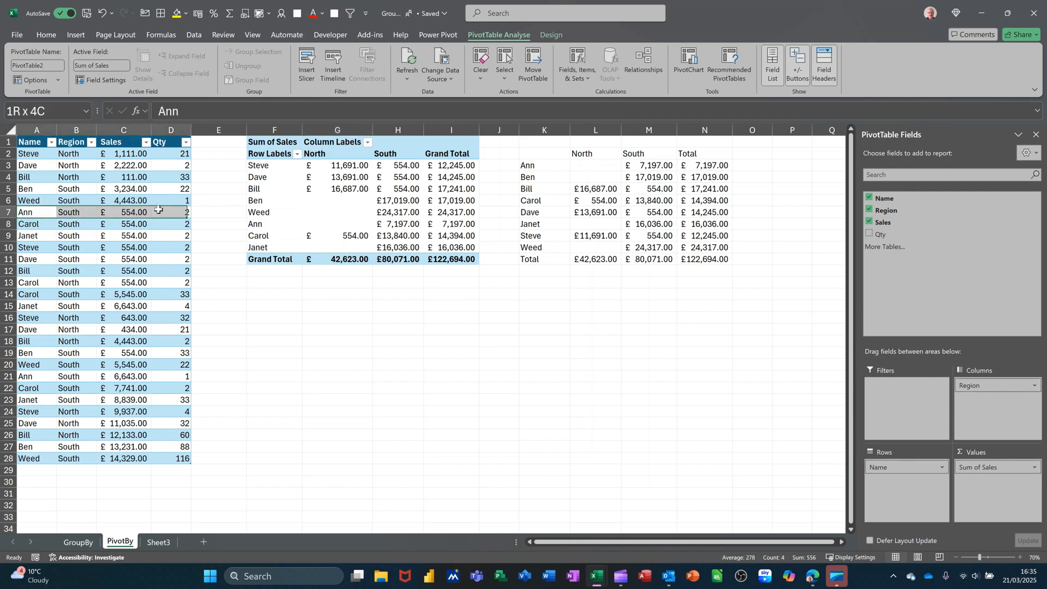
right_click(155, 217)
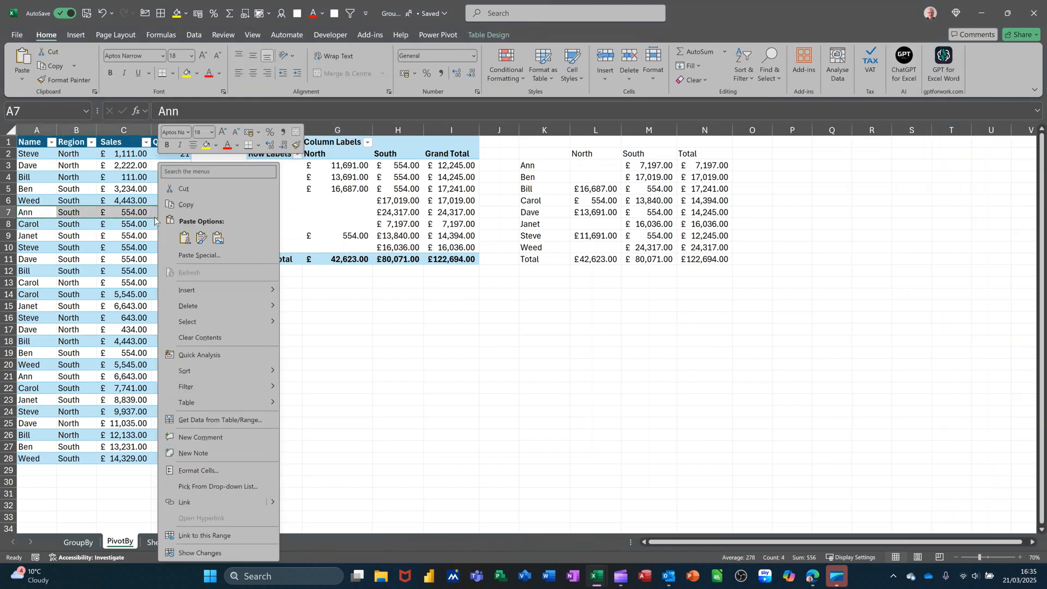
mouse_move(256, 292)
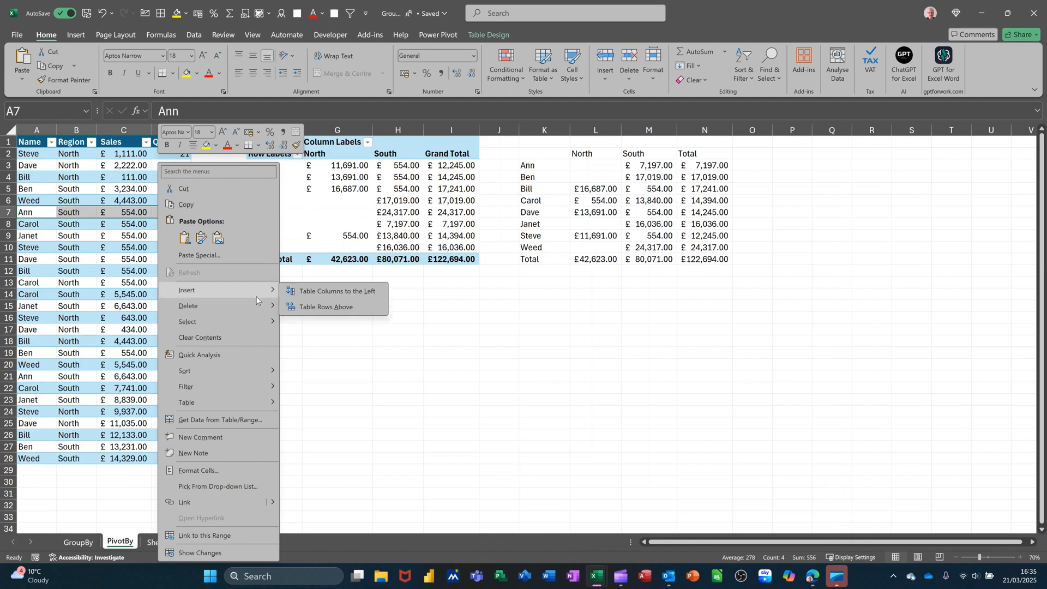
left_click(323, 308)
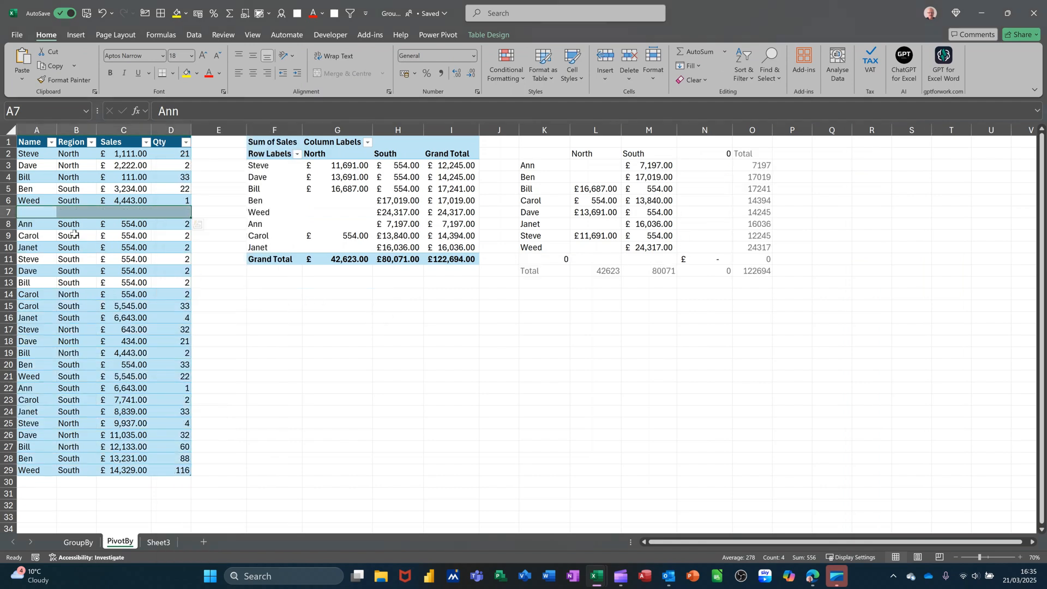
- Fill the blank row 7 with the same name as row 6, region South, sales 554.00 and quantity 2
left_click_drag(34, 224, 94, 209)
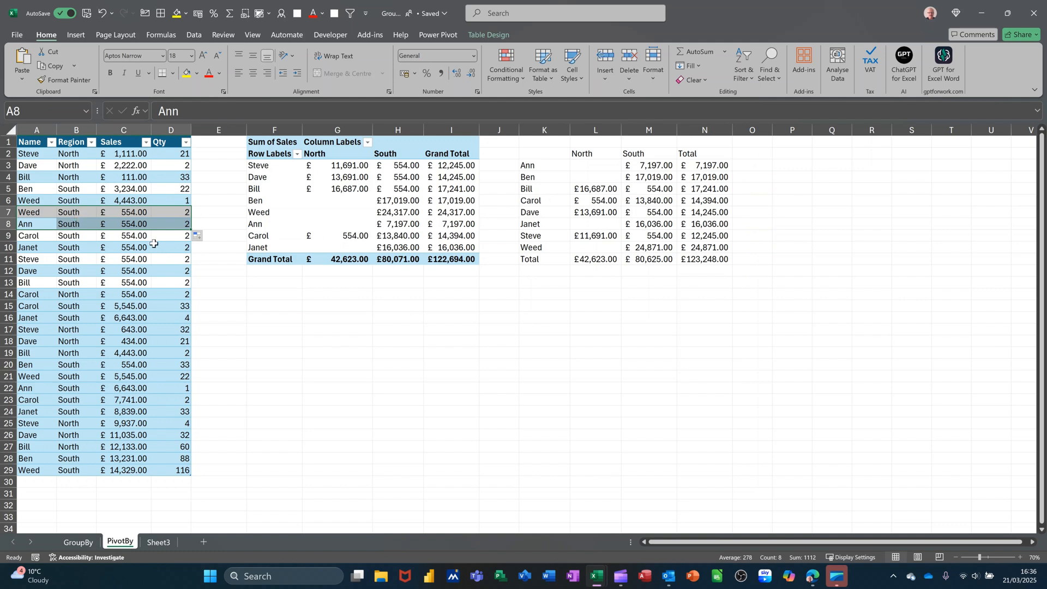
left_click(76, 225)
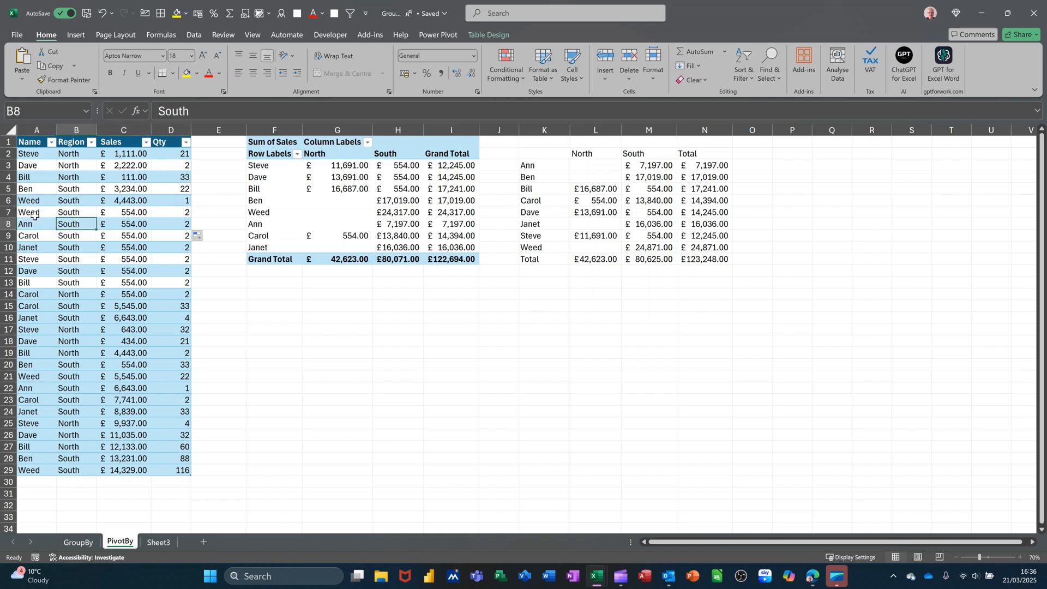
left_click(78, 212)
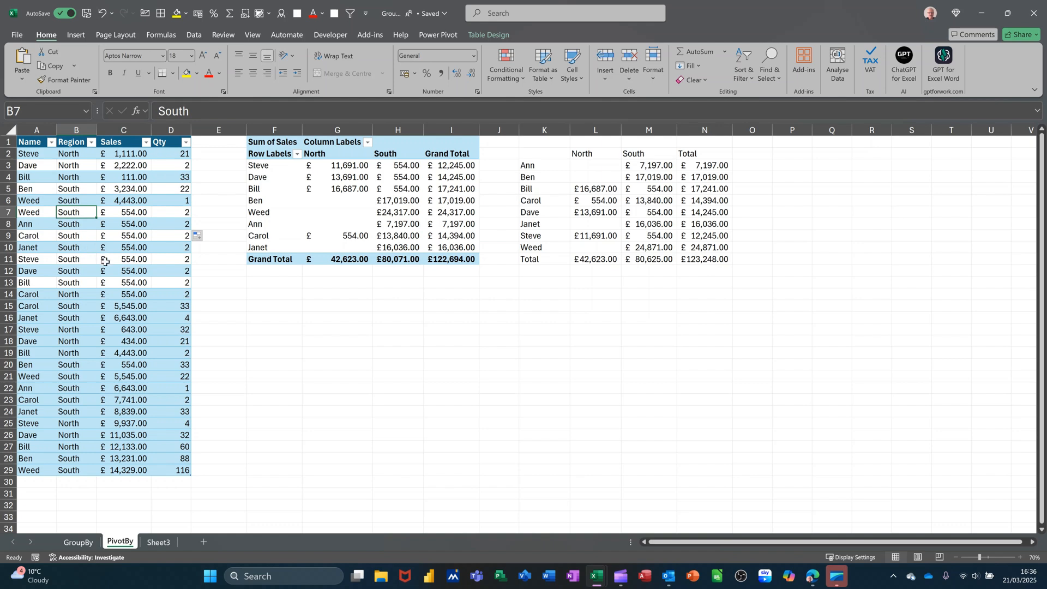
- Set row 7 of the source table to region North and the same name as row 8
type("Nor")
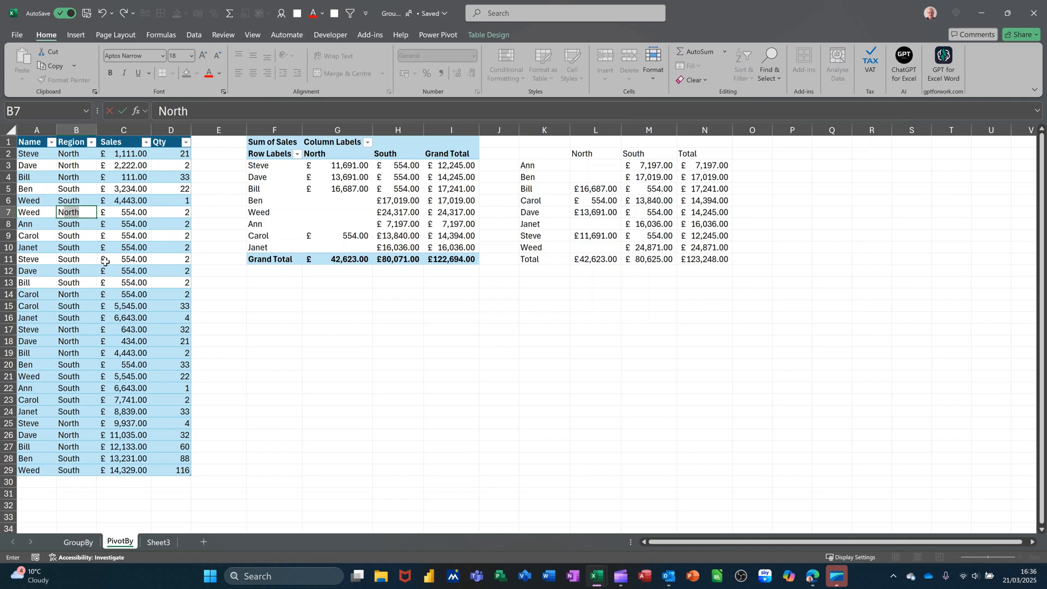
key("Return")
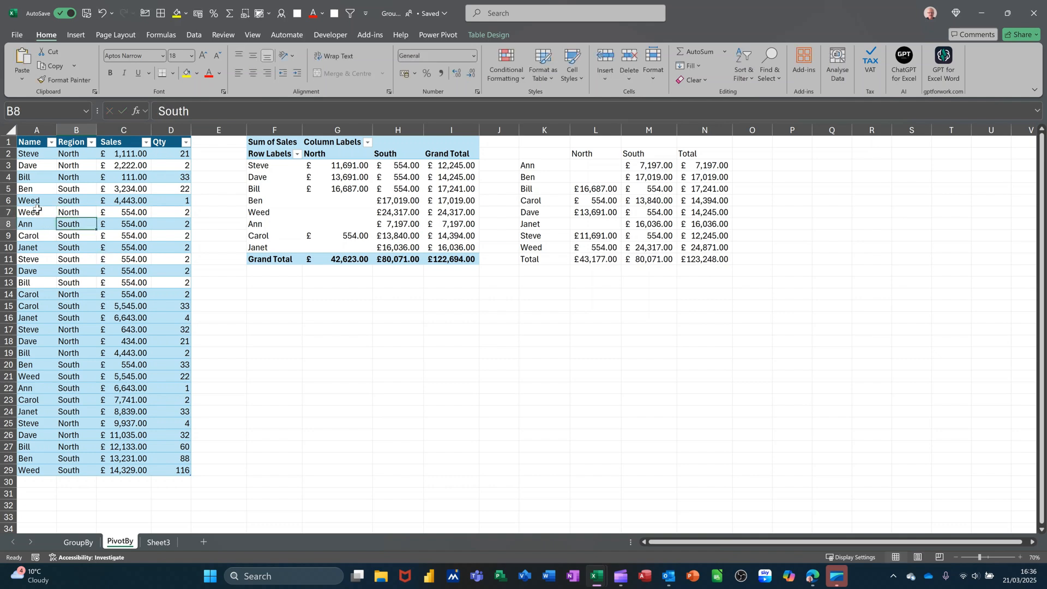
left_click(39, 212)
type("Ann")
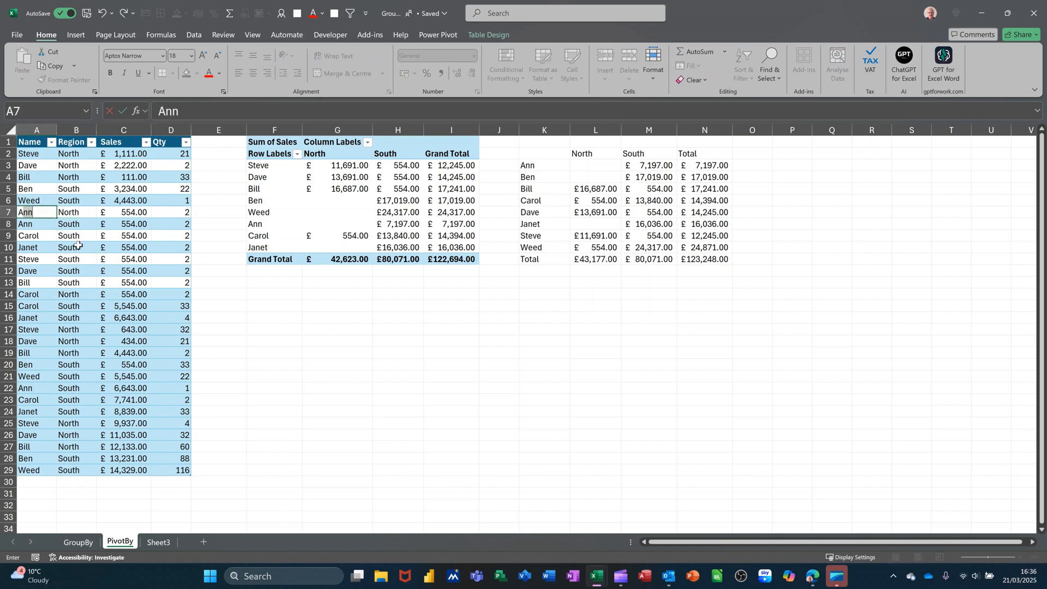
type("e")
left_click(134, 235)
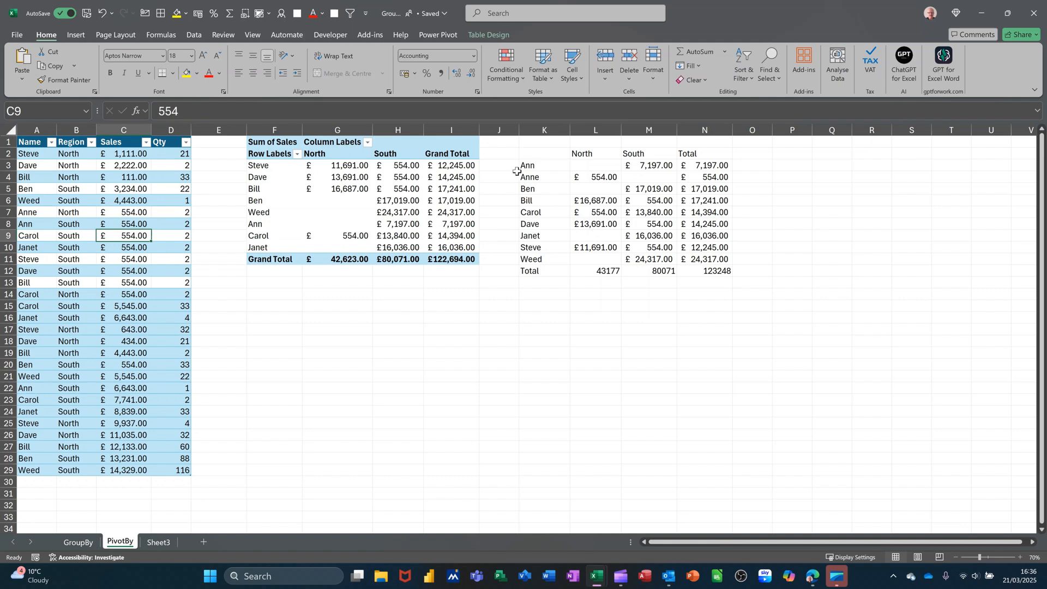
double_click(40, 211)
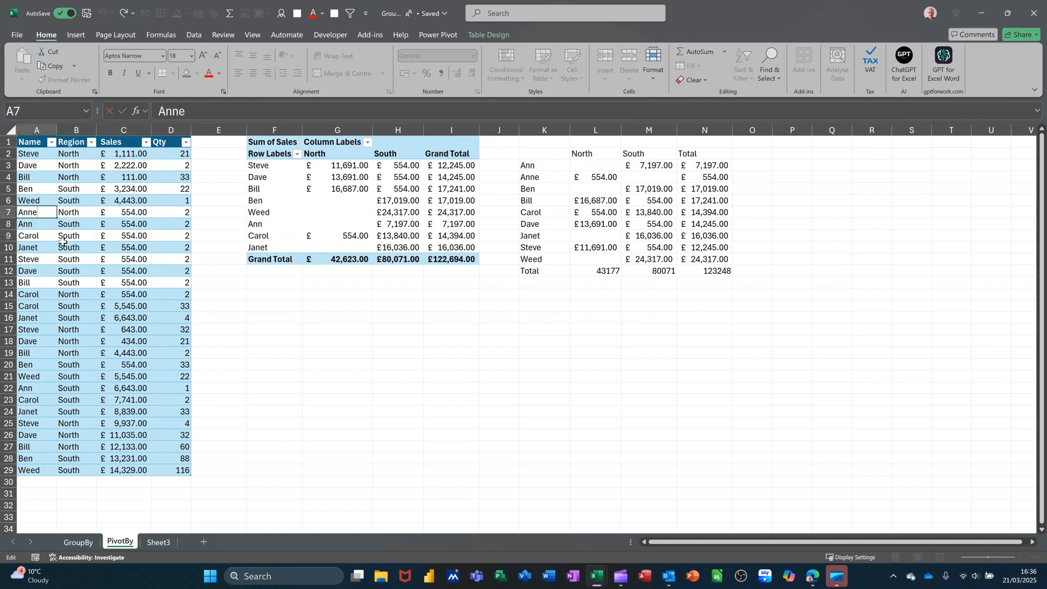
key("Return")
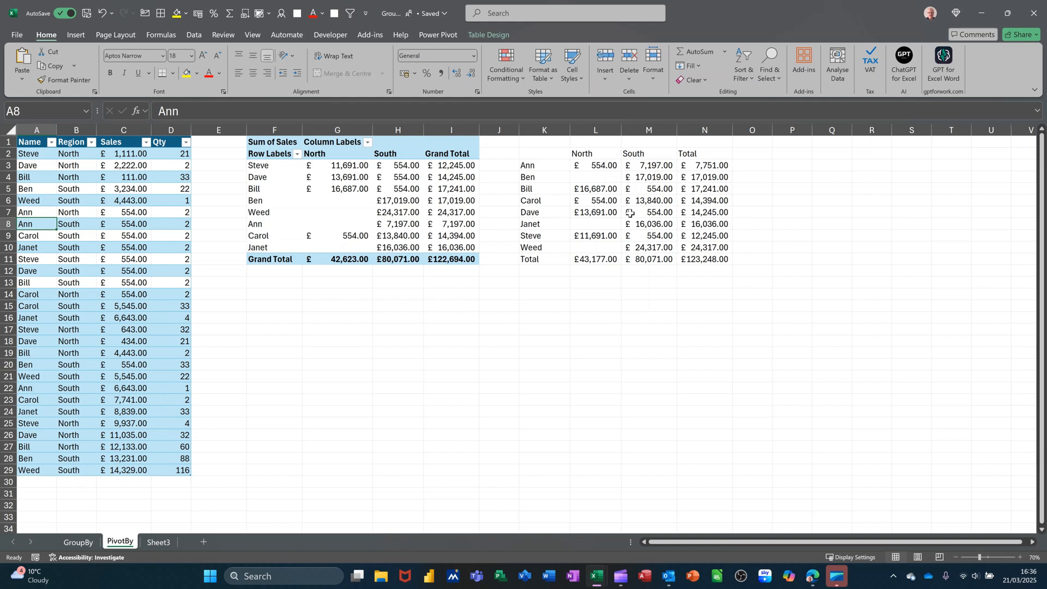
- Refresh the PivotTable to include the edited source row
left_click(367, 223)
left_click(499, 35)
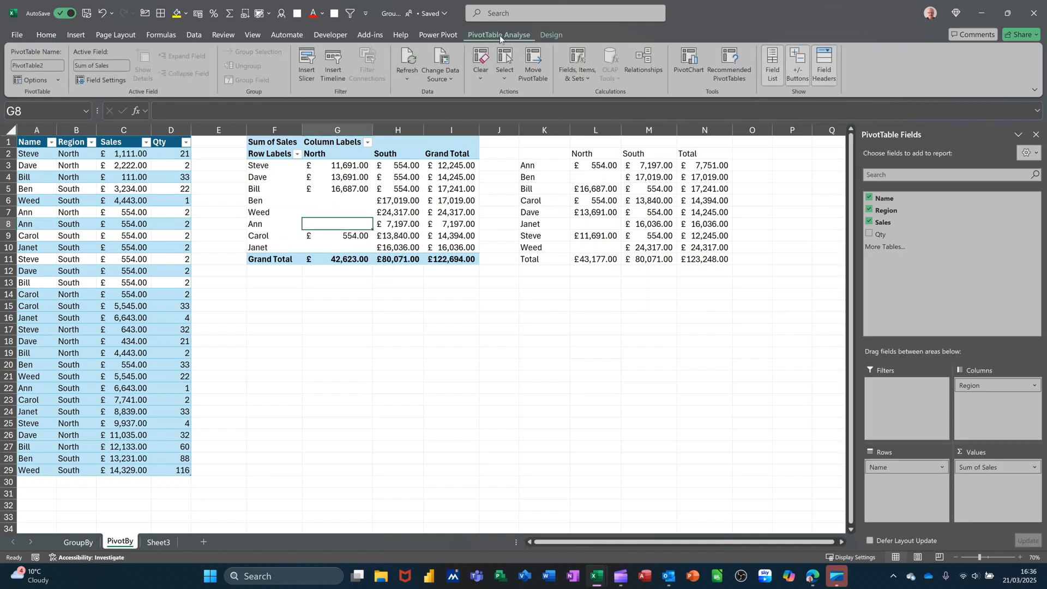
left_click(409, 58)
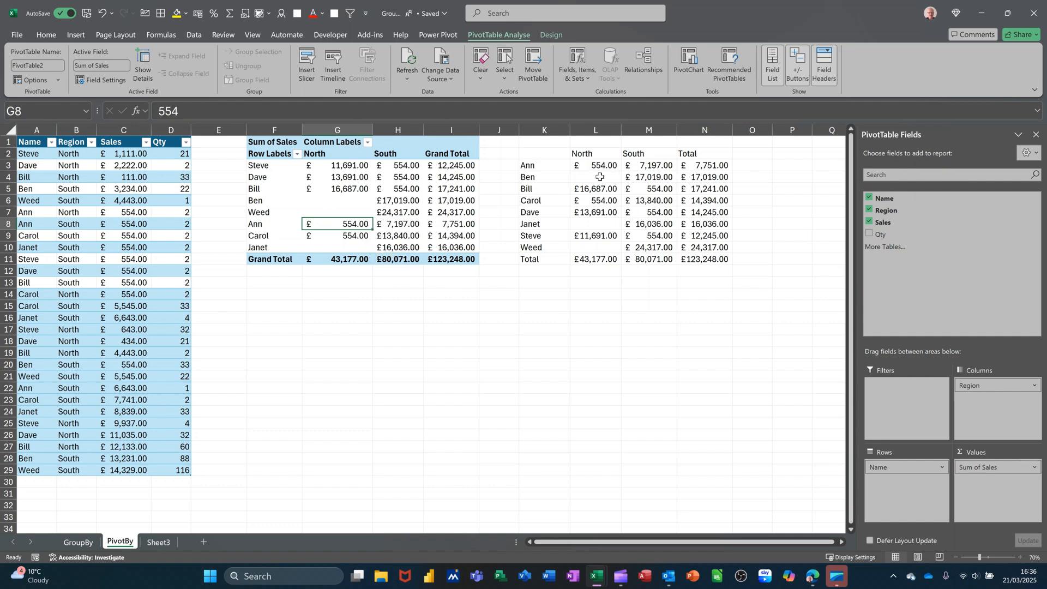
- Insert a Name slicer for the PivotTable and place it beneath the PivotTable, around column G
left_click(362, 197)
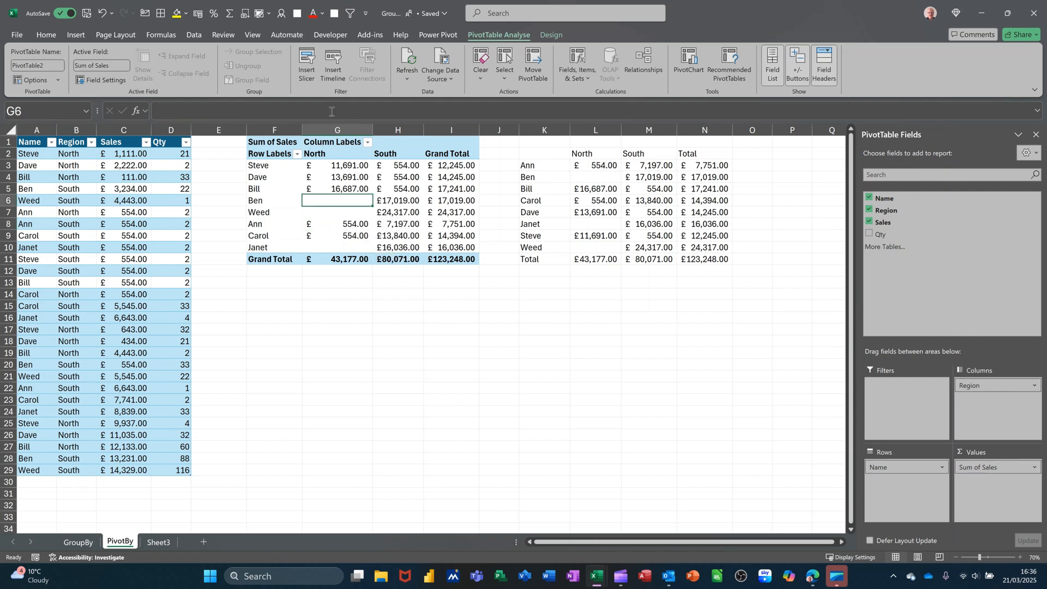
left_click(308, 60)
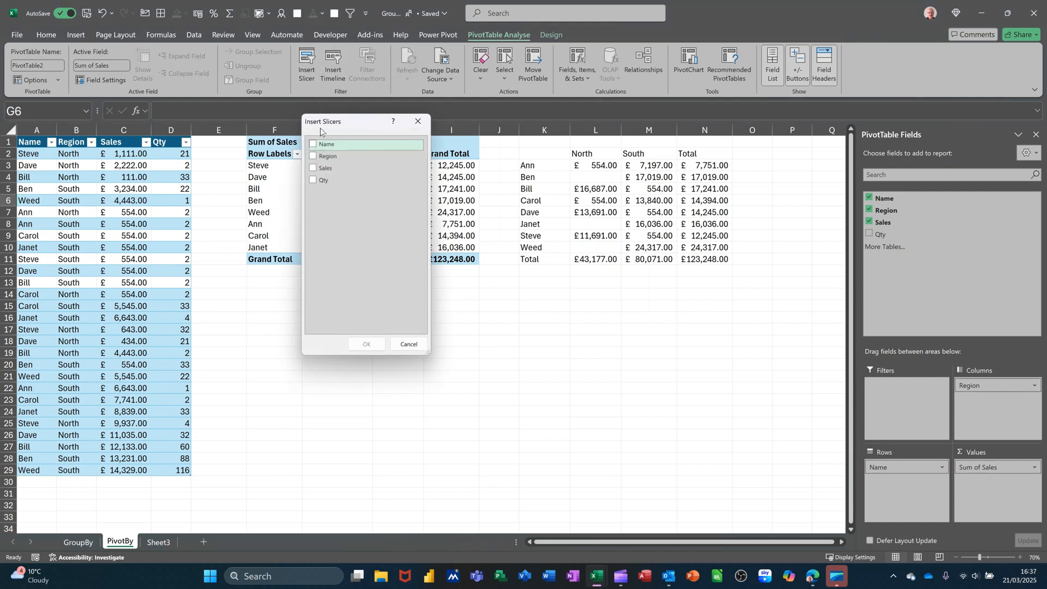
left_click(313, 144)
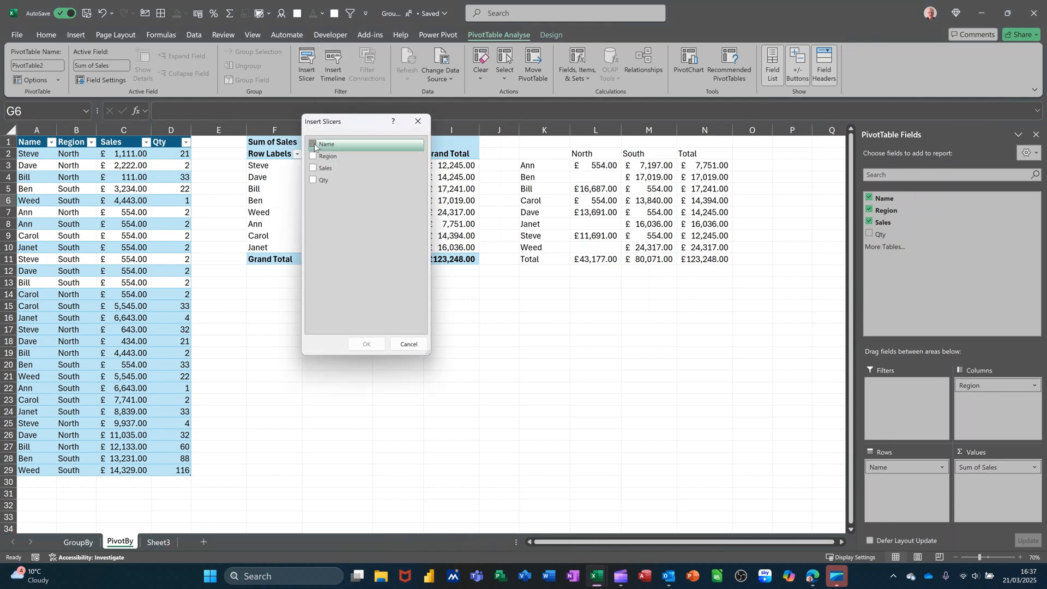
left_click(367, 342)
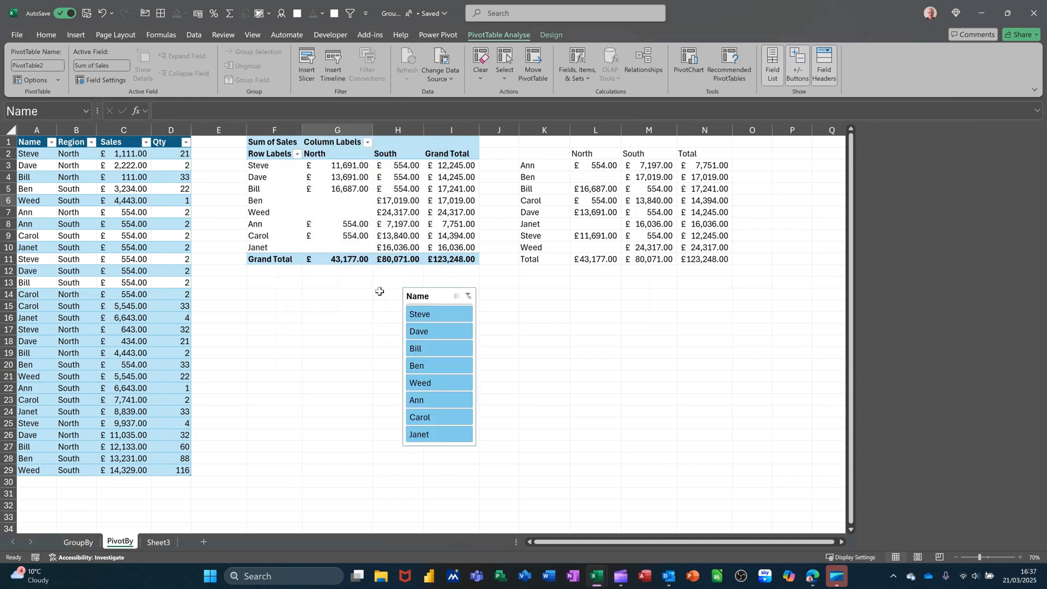
left_click_drag(414, 291, 320, 282)
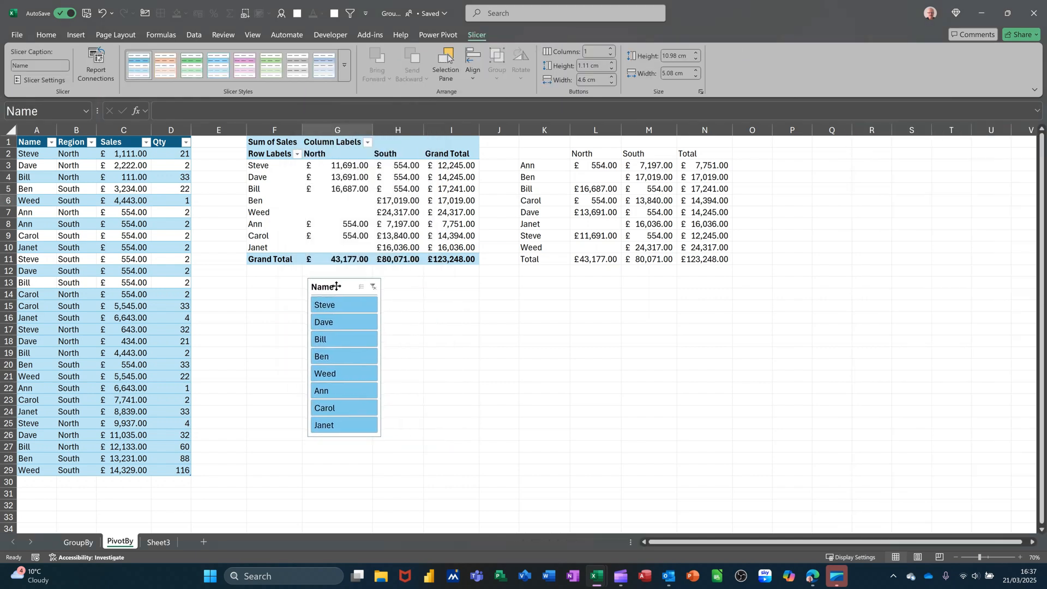
- Filter the PivotTable to the first name in its slicer, and clear that filter
left_click(329, 309)
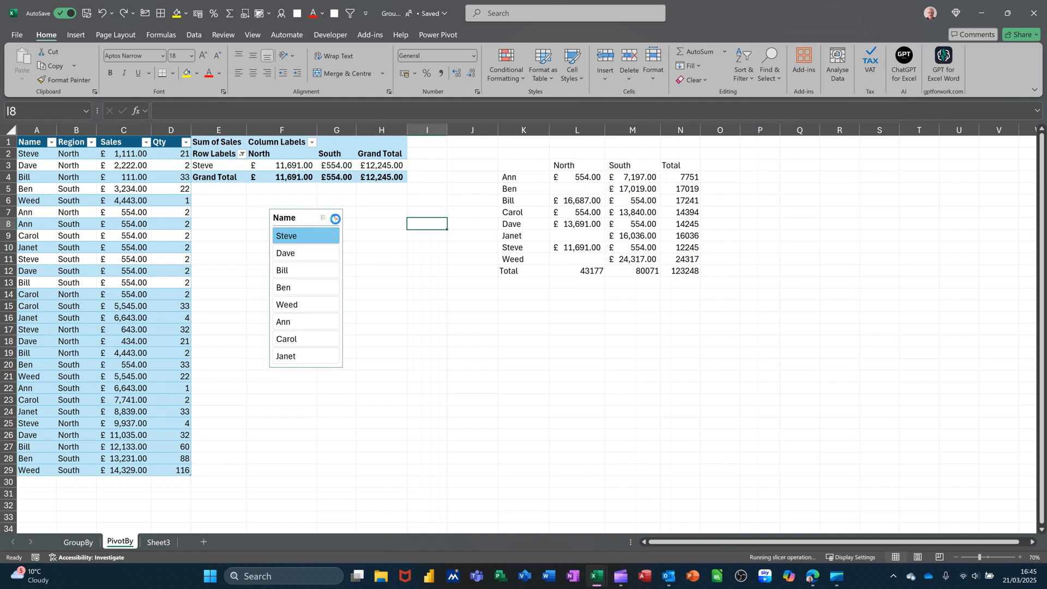
left_click(335, 218)
- Place the Name slicer below the full PivotTable and relocate the PivotTable so it starts at G1
left_click_drag(305, 223, 366, 307)
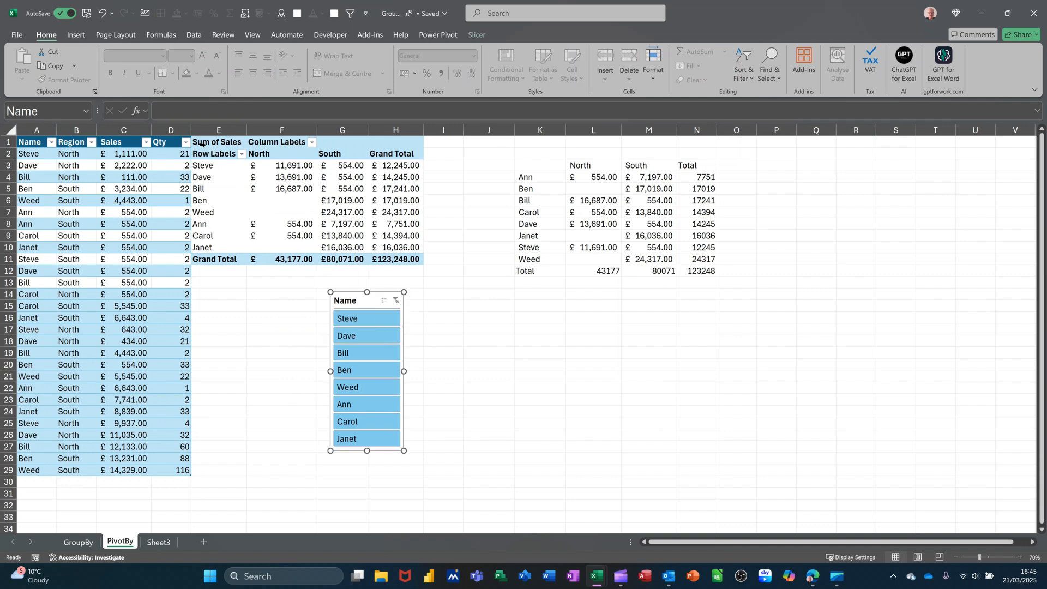
left_click_drag(205, 142, 469, 267)
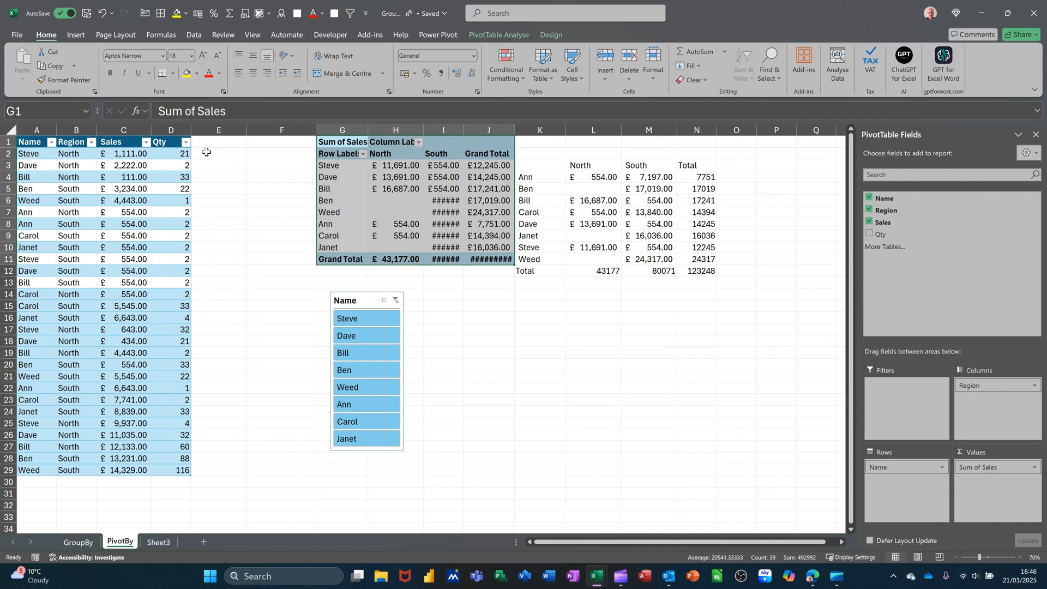
- Add a column headed Test to the source table at E1
left_click(210, 143)
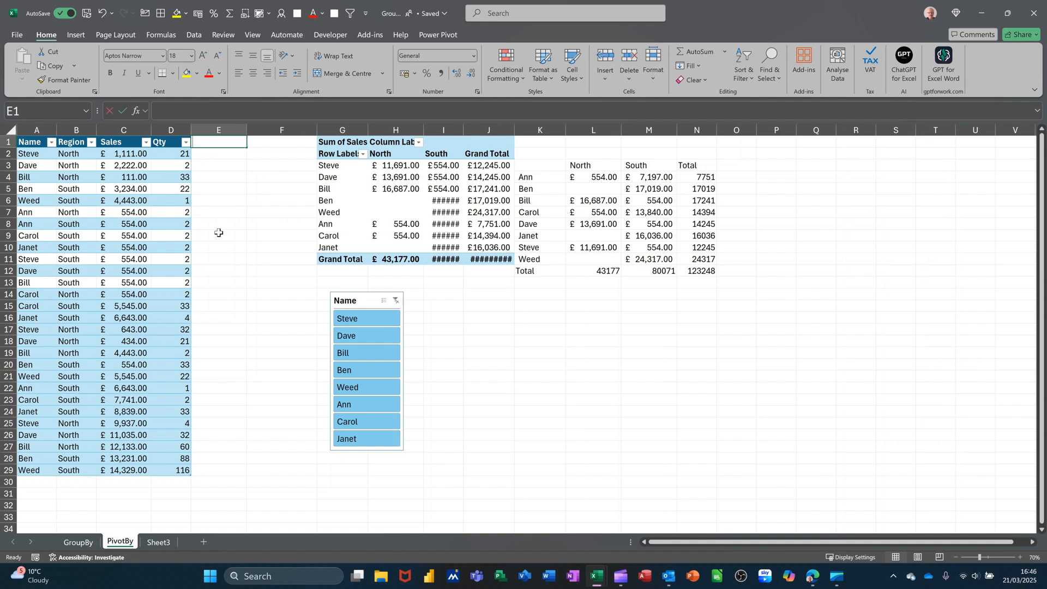
type("Test")
key("Return")
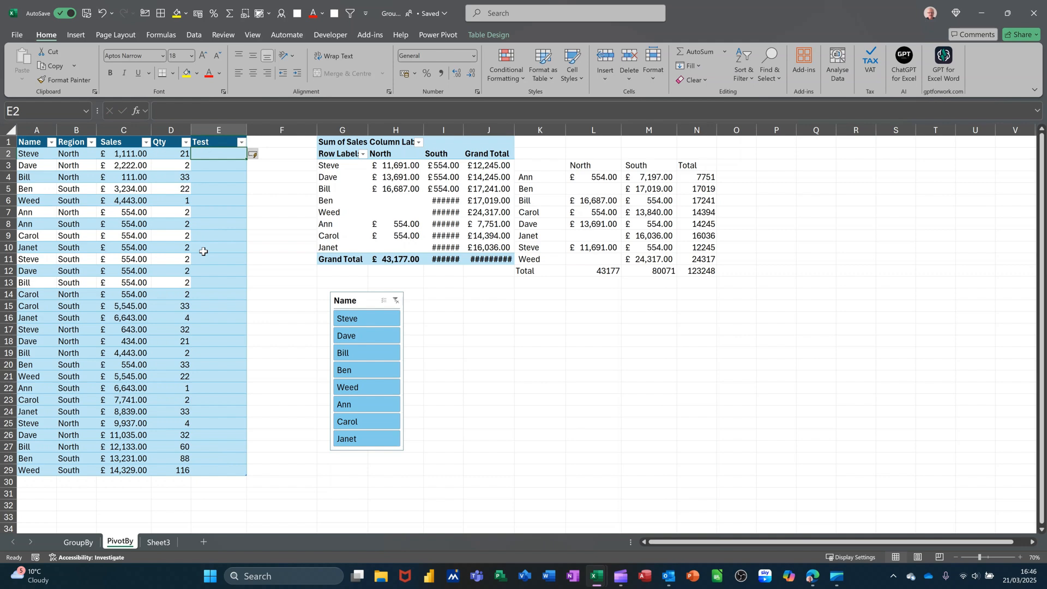
type("=s")
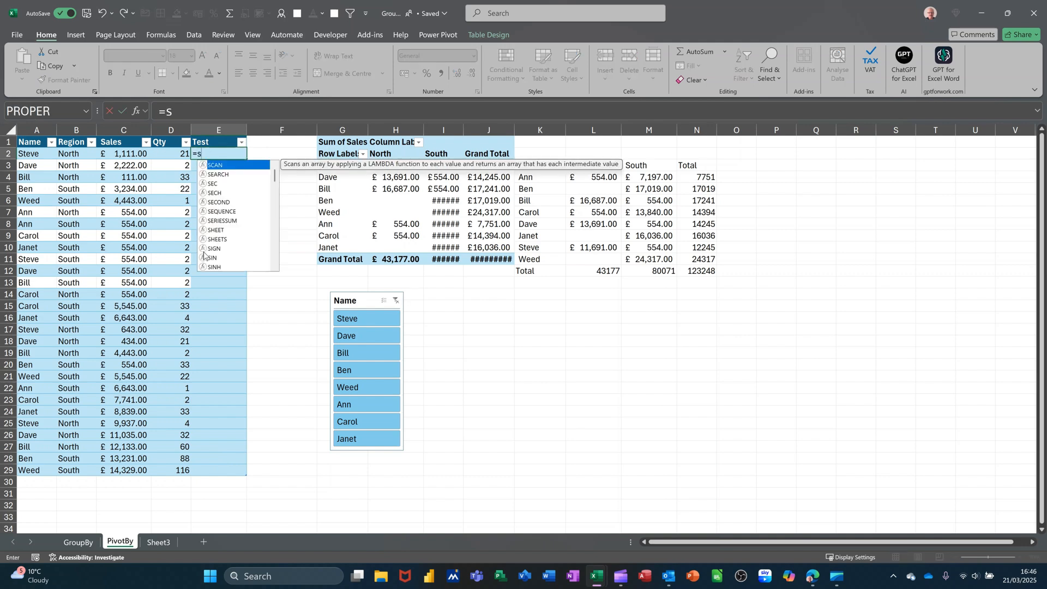
type("ubt")
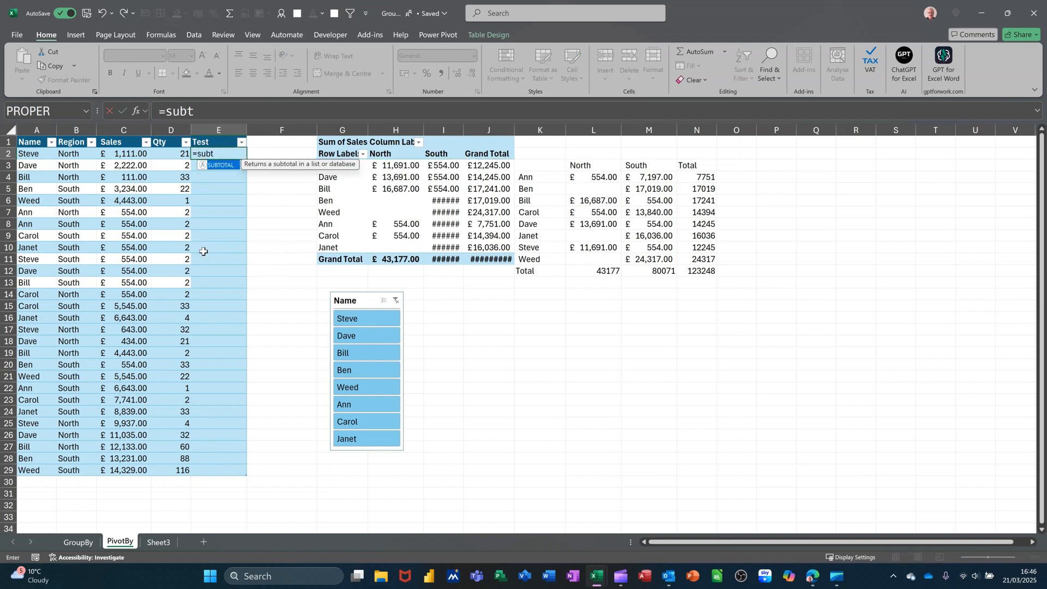
double_click(221, 168)
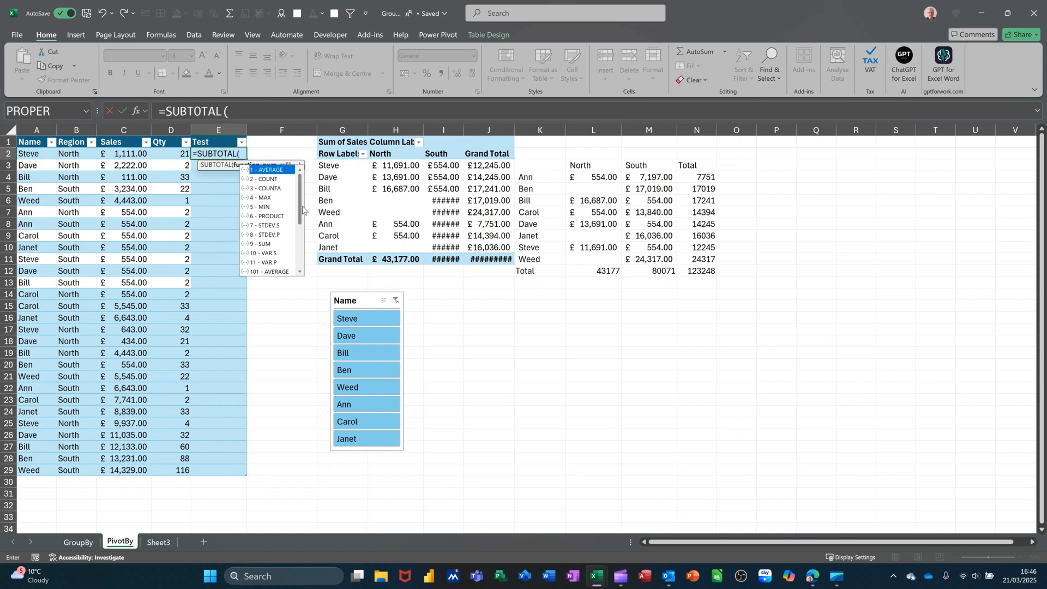
left_click_drag(300, 203, 300, 225)
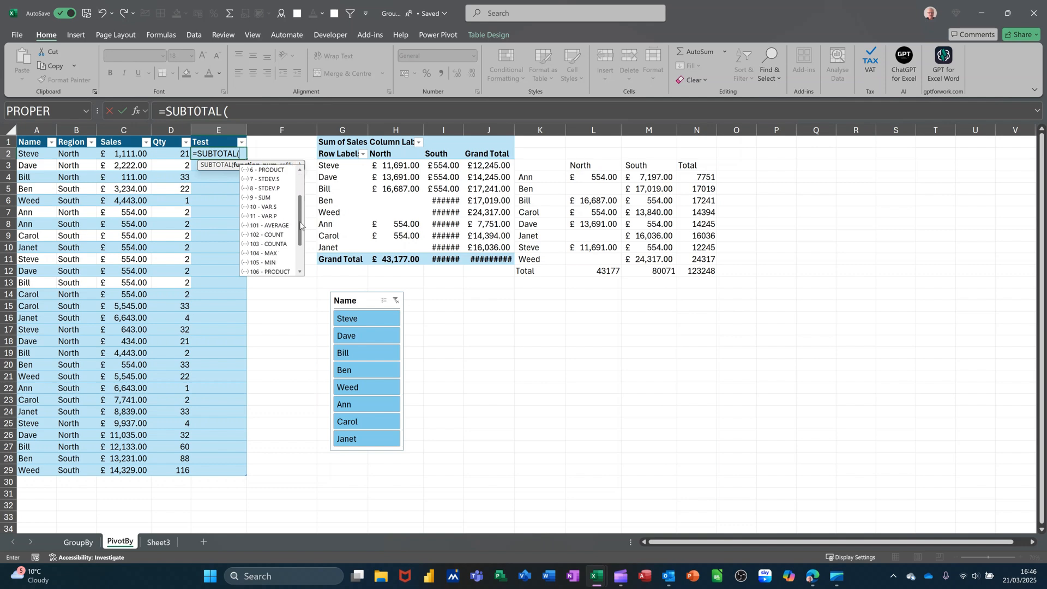
double_click(274, 244)
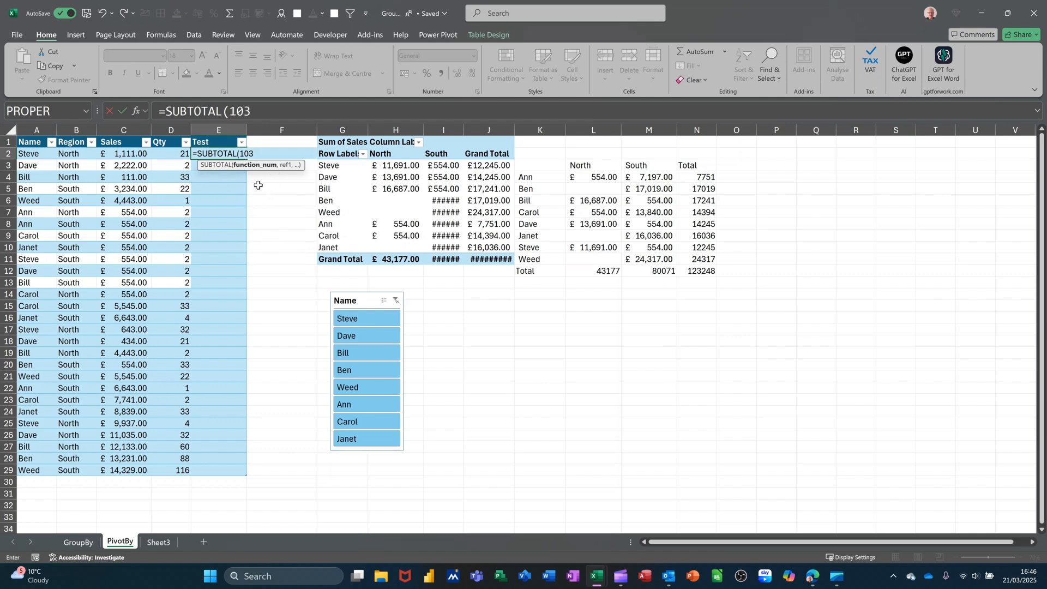
type(",")
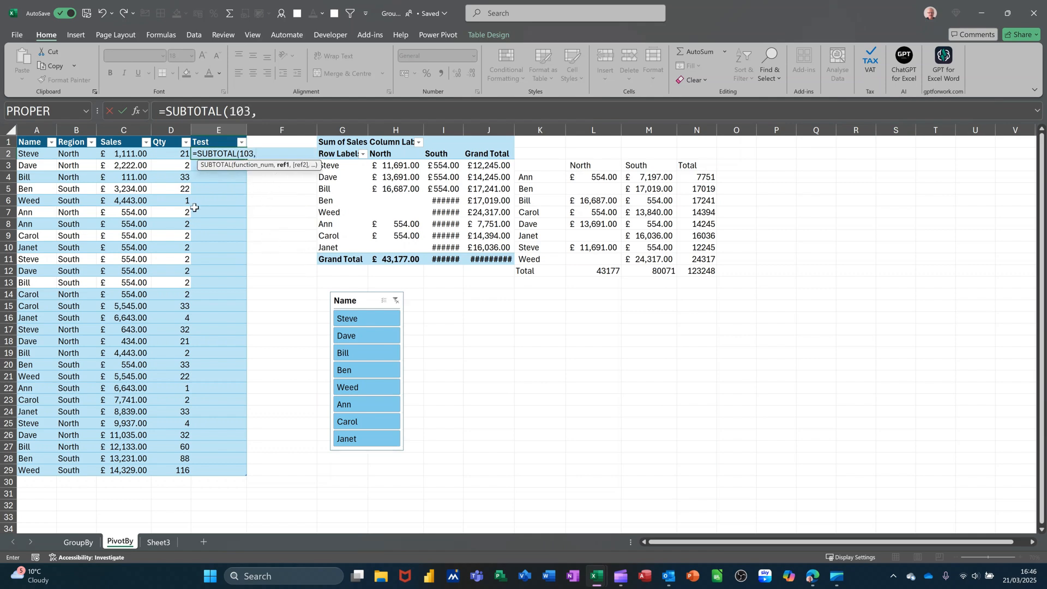
left_click(31, 154)
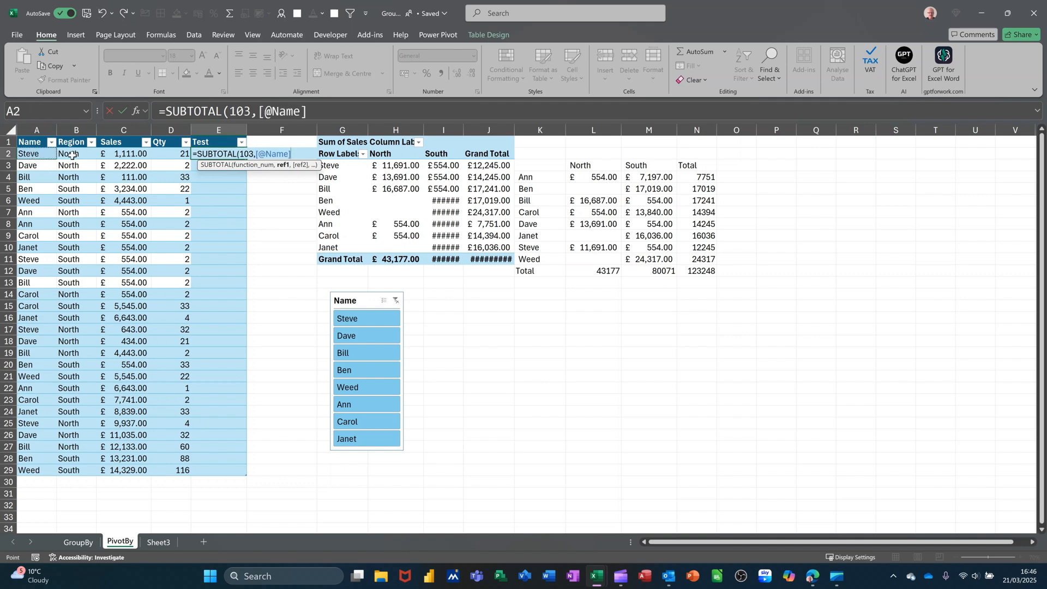
left_click(123, 111)
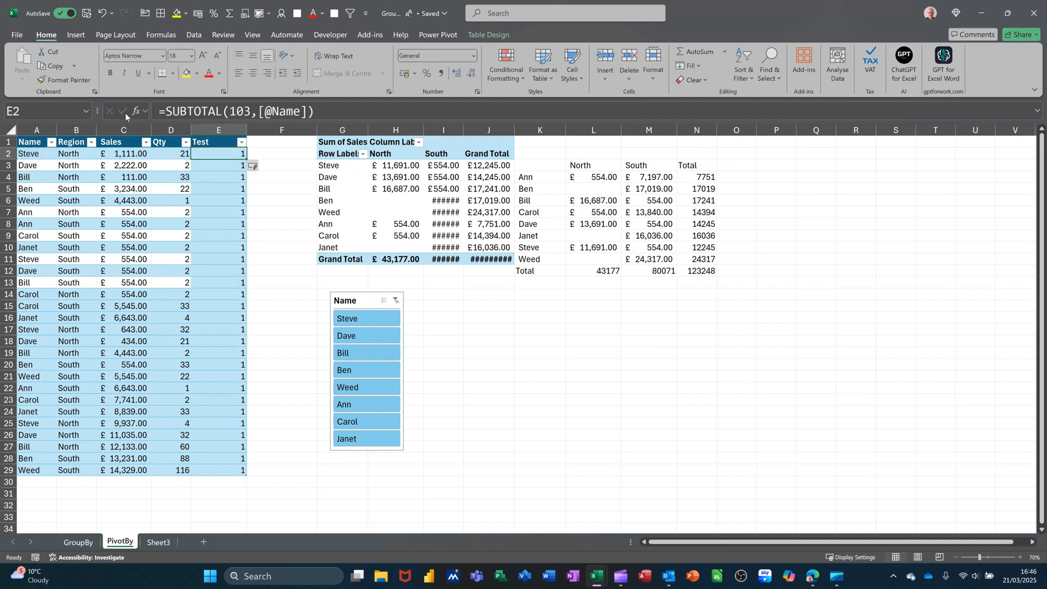
- Insert a Name slicer for the source table and place it beside the PivotTable's slicer
left_click(180, 257)
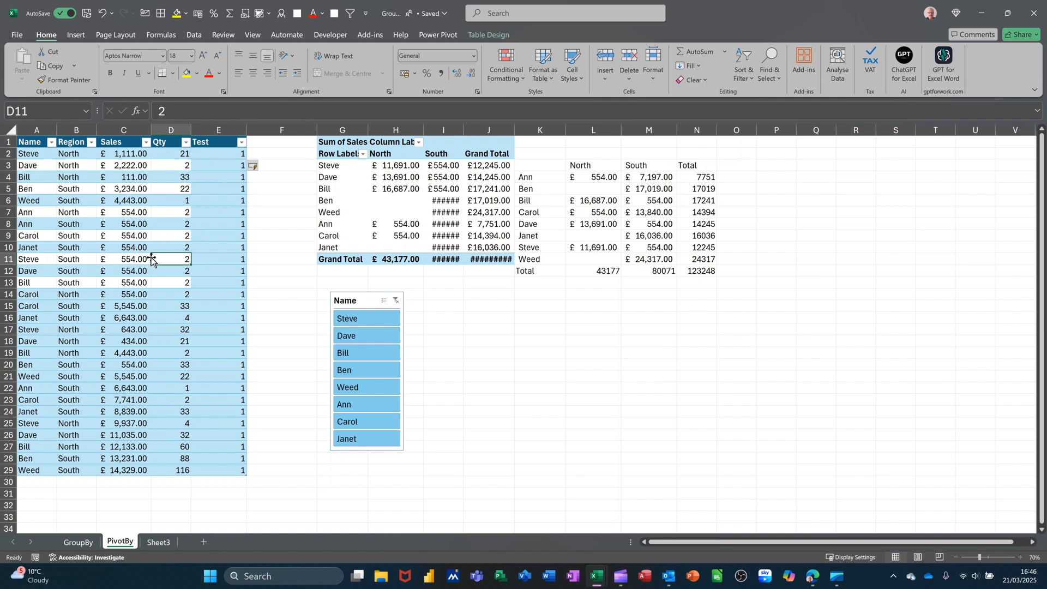
left_click(482, 34)
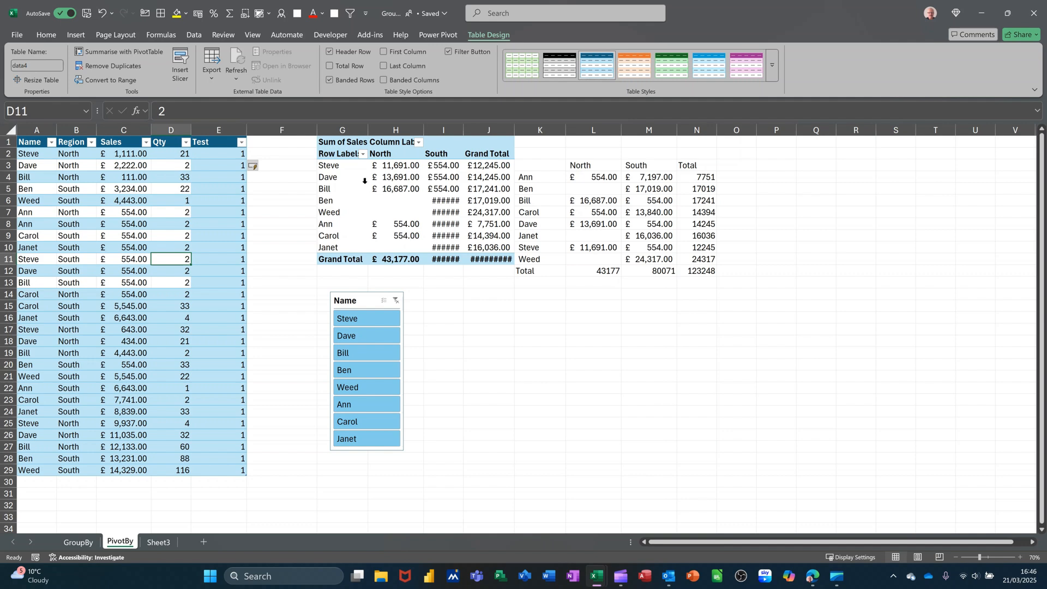
left_click(183, 56)
left_click(313, 143)
left_click(361, 343)
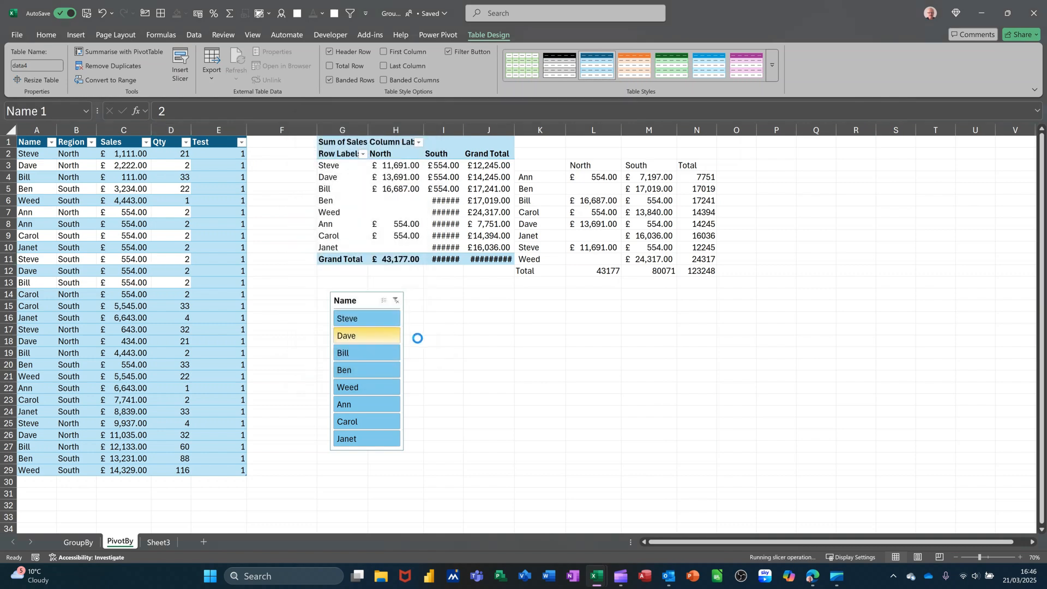
left_click_drag(514, 294, 471, 305)
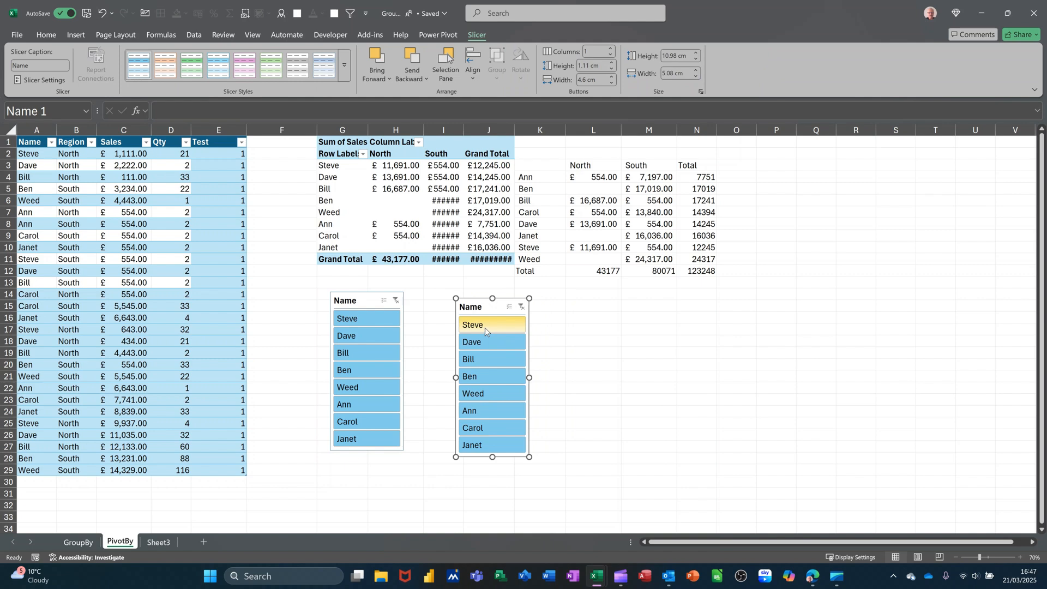
- Filter the source table to the first name in its own slicer, and clear that filter
left_click(486, 328)
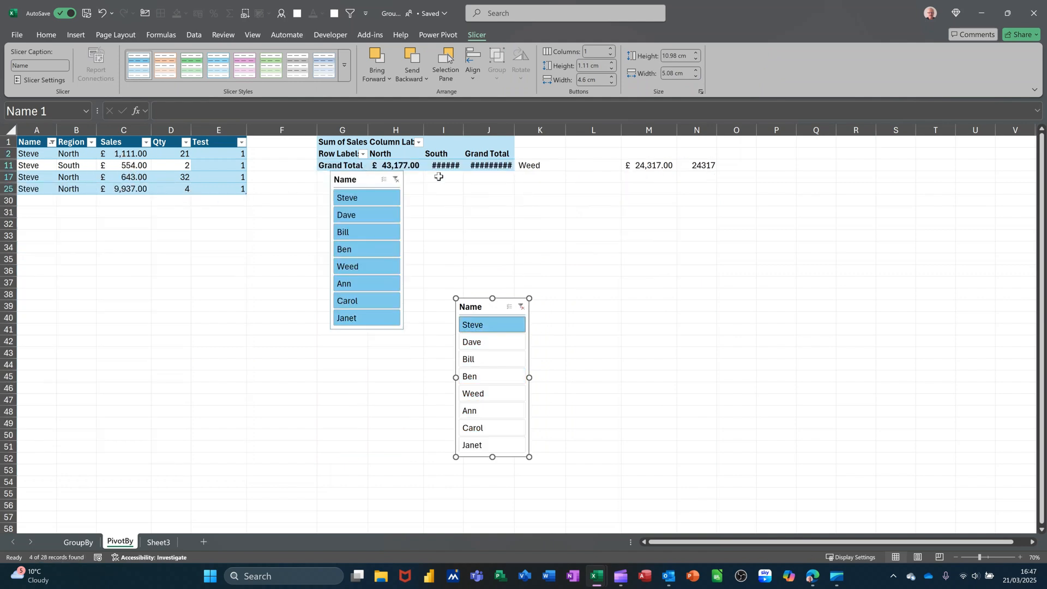
left_click(522, 308)
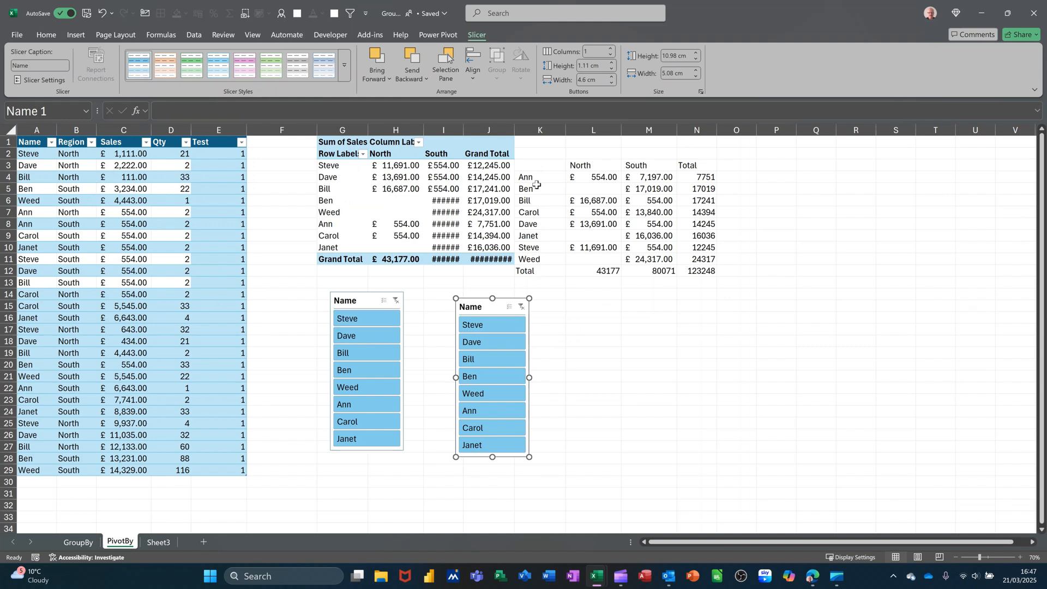
- Move the PIVOTBY formula from K3 of the PivotBy sheet to cell B2 of Sheet3
left_click_drag(539, 166, 597, 212)
left_click(541, 165)
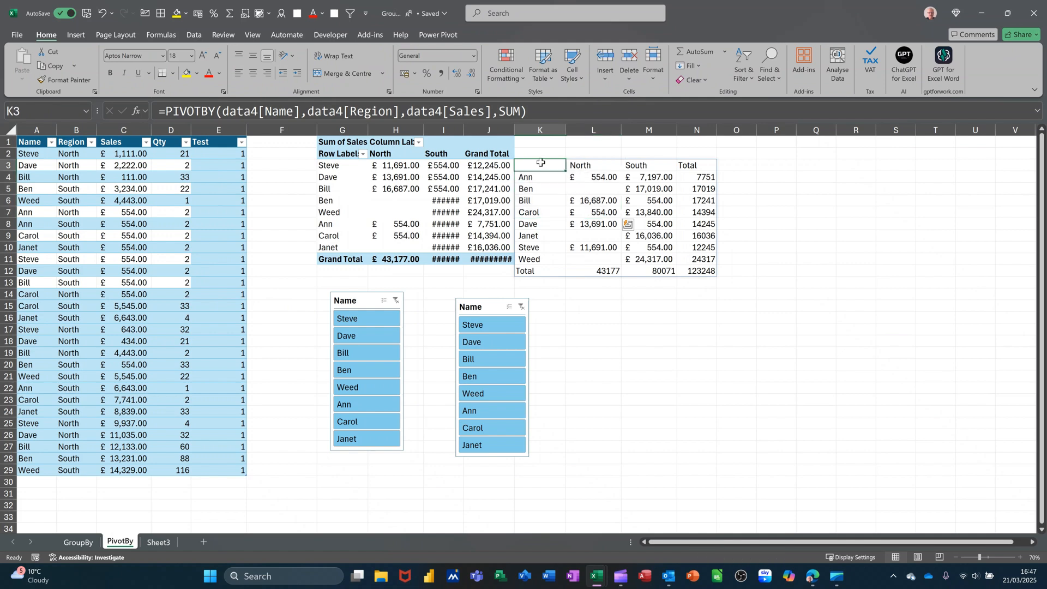
key("ctrl+c")
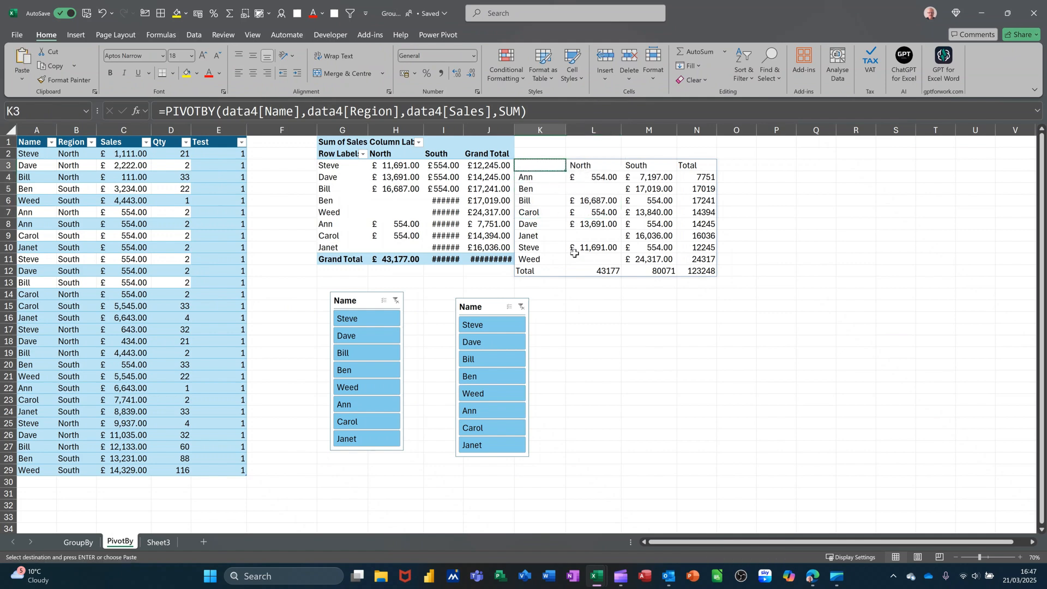
left_click(154, 542)
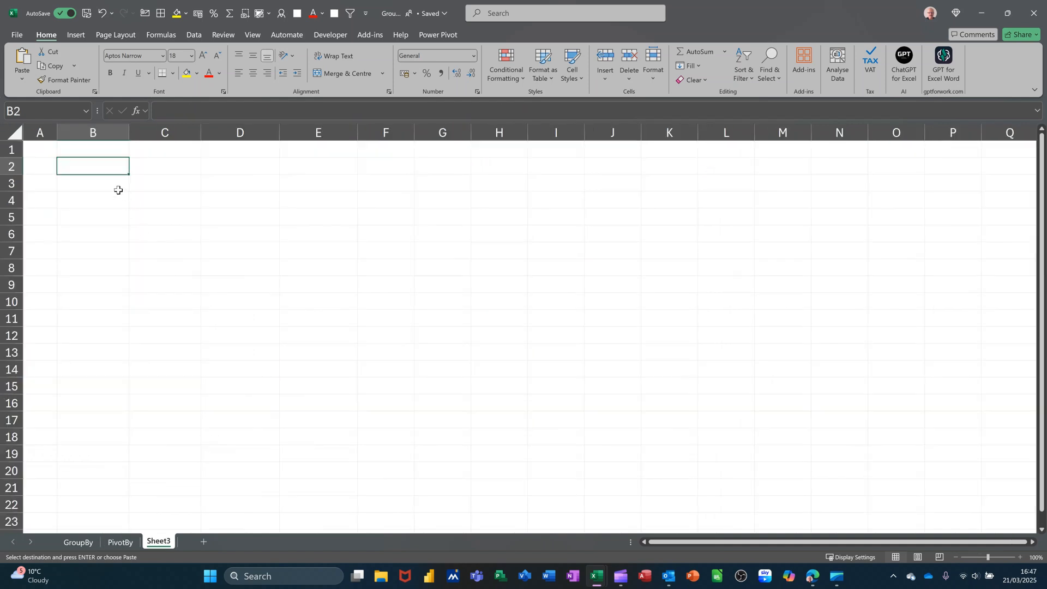
key("Return")
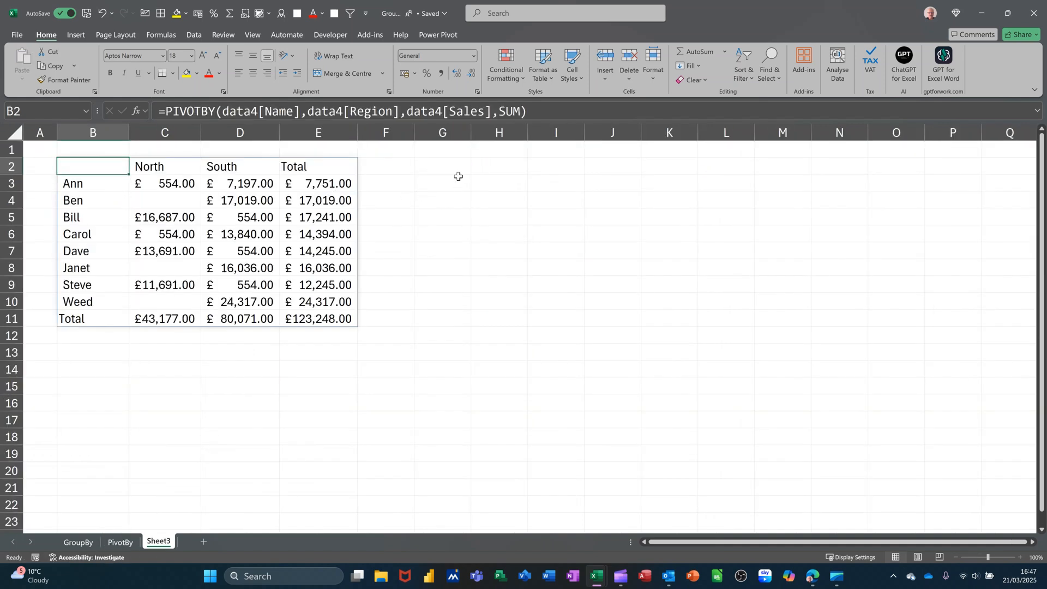
- Move the source table's Name slicer from the PivotBy sheet to cell G2 of Sheet3
left_click(442, 165)
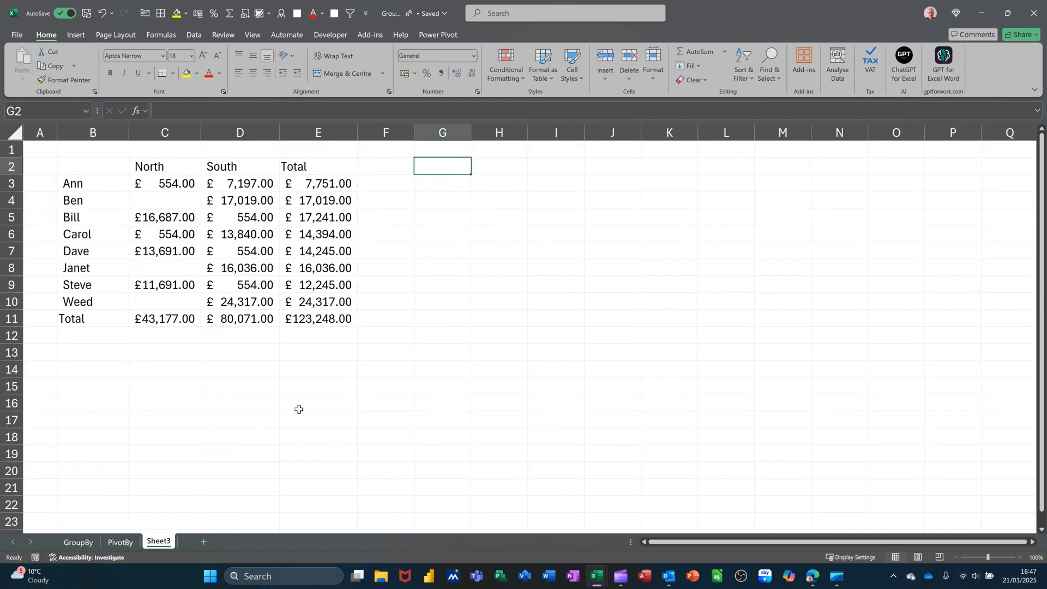
left_click(128, 543)
left_click(470, 303)
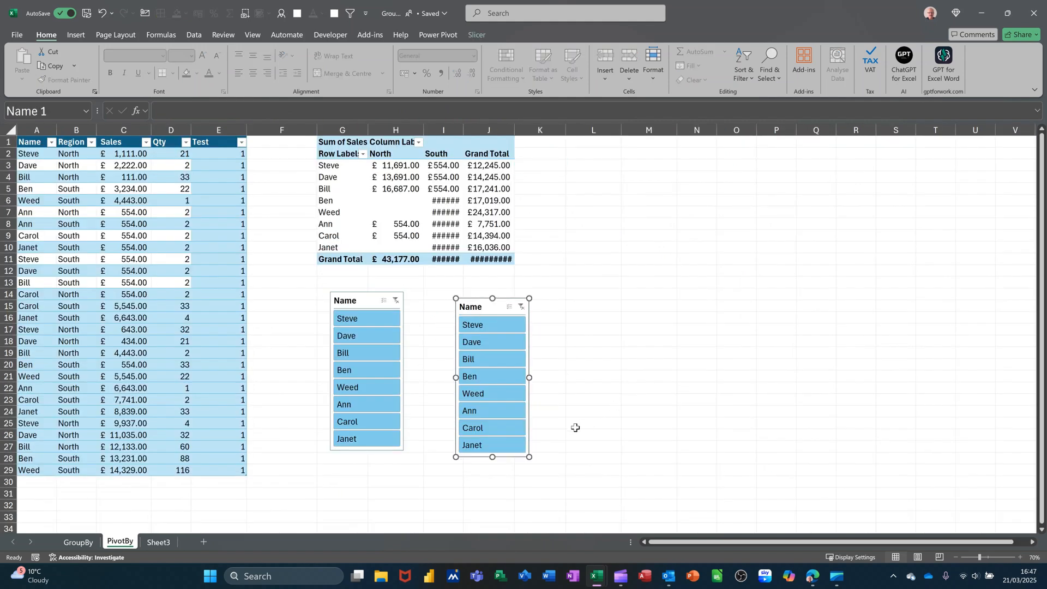
key("Delete")
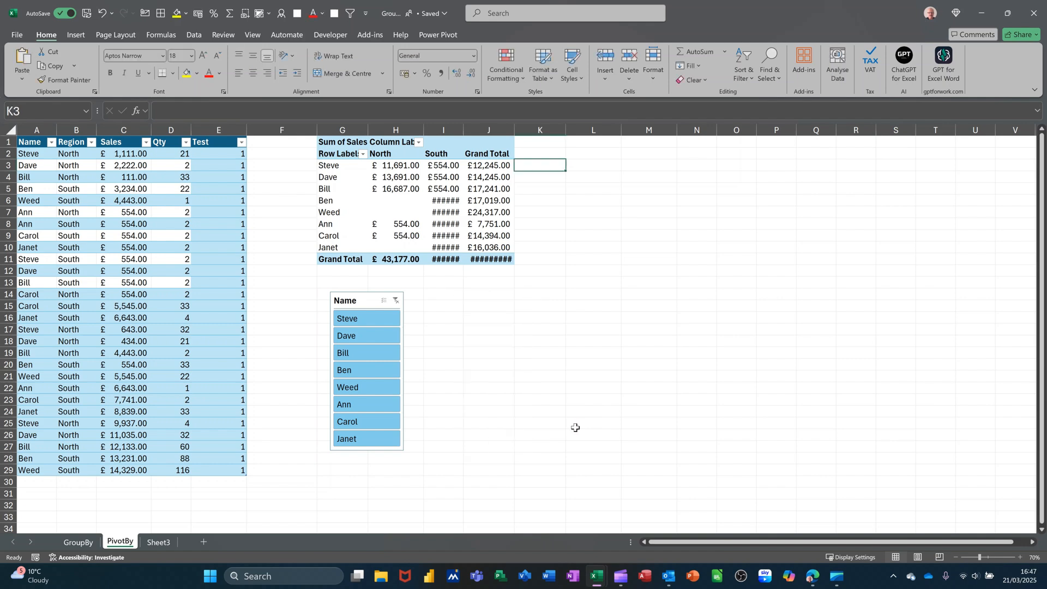
left_click(163, 542)
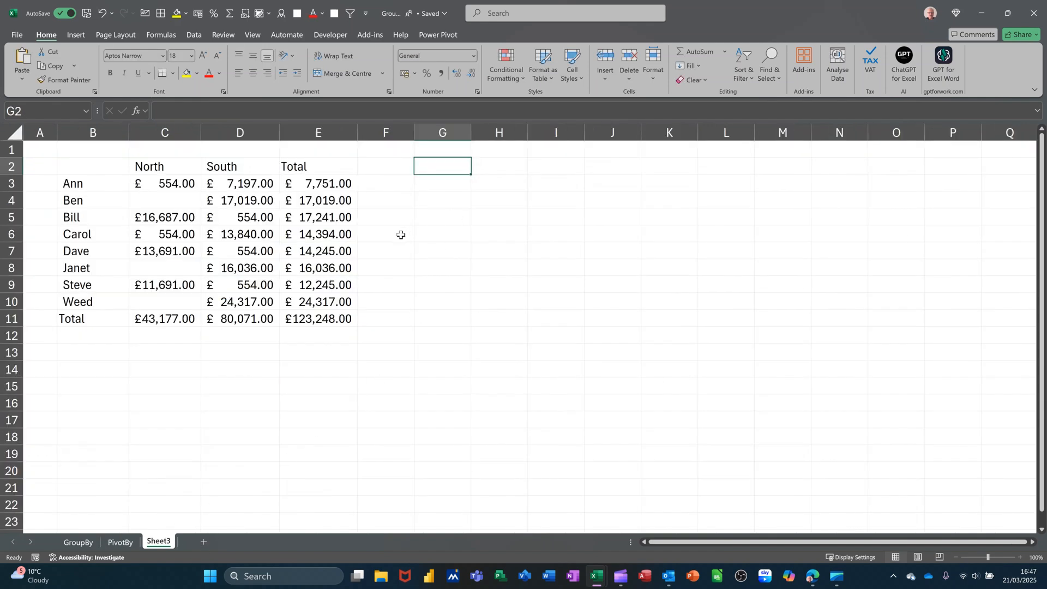
key("ctrl+v")
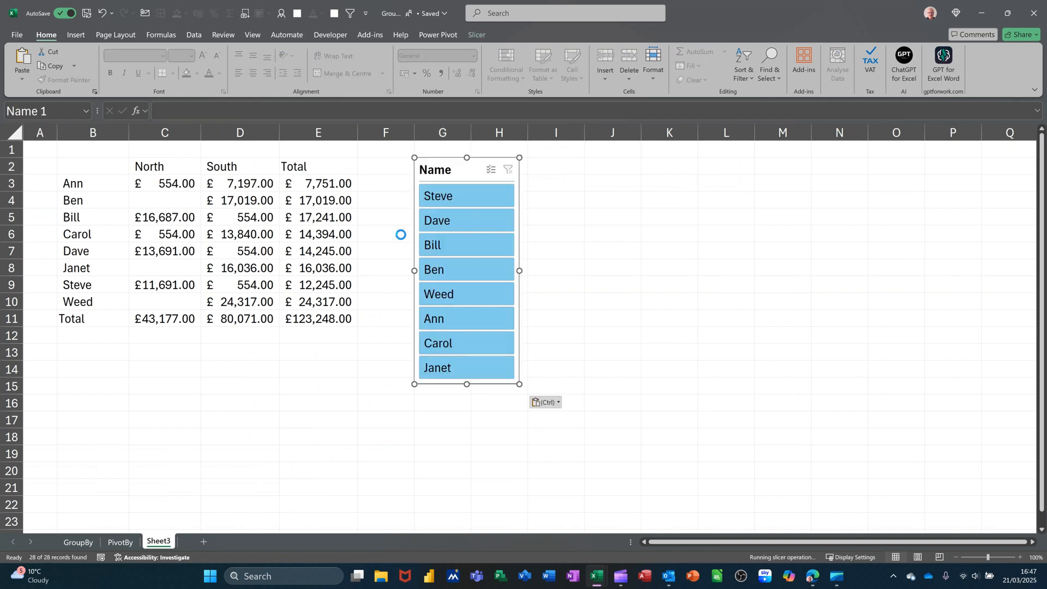
- Filter to the first name in the moved slicer, check the source table on the PivotBy sheet, and clear the filter
left_click(455, 197)
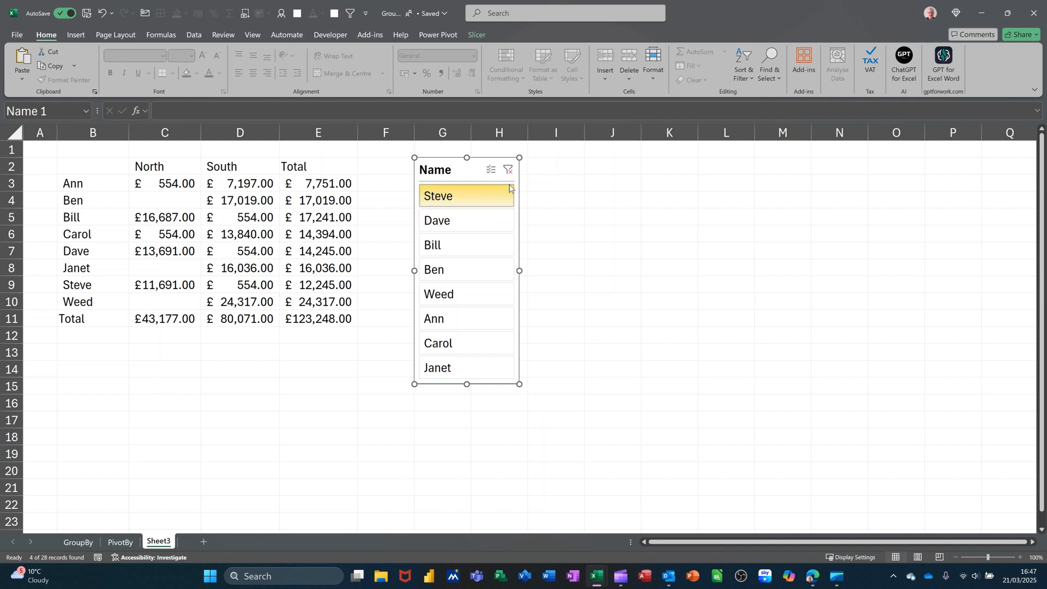
left_click(121, 542)
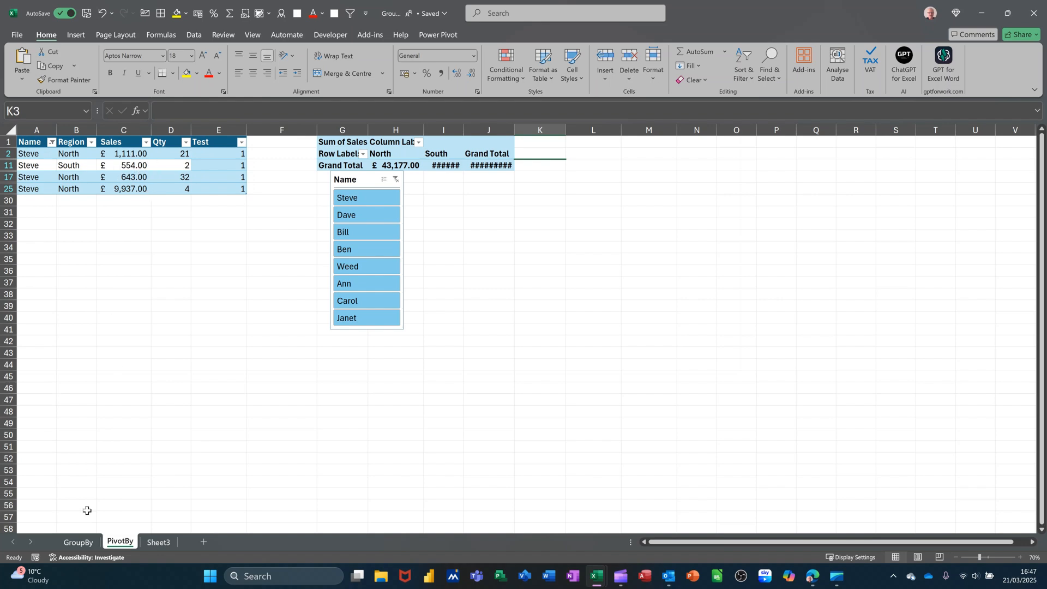
left_click(158, 542)
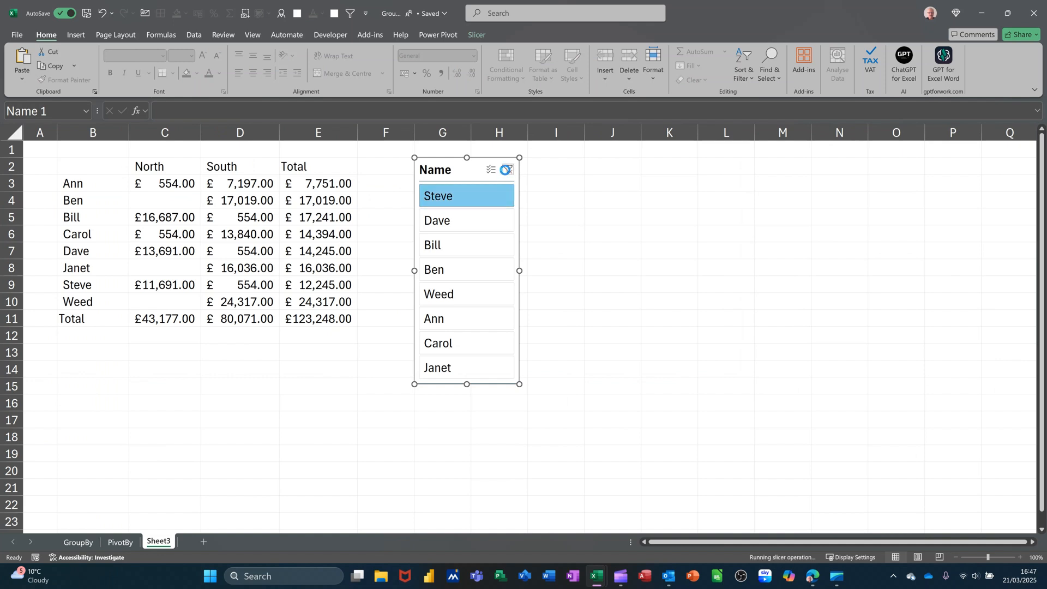
left_click(507, 172)
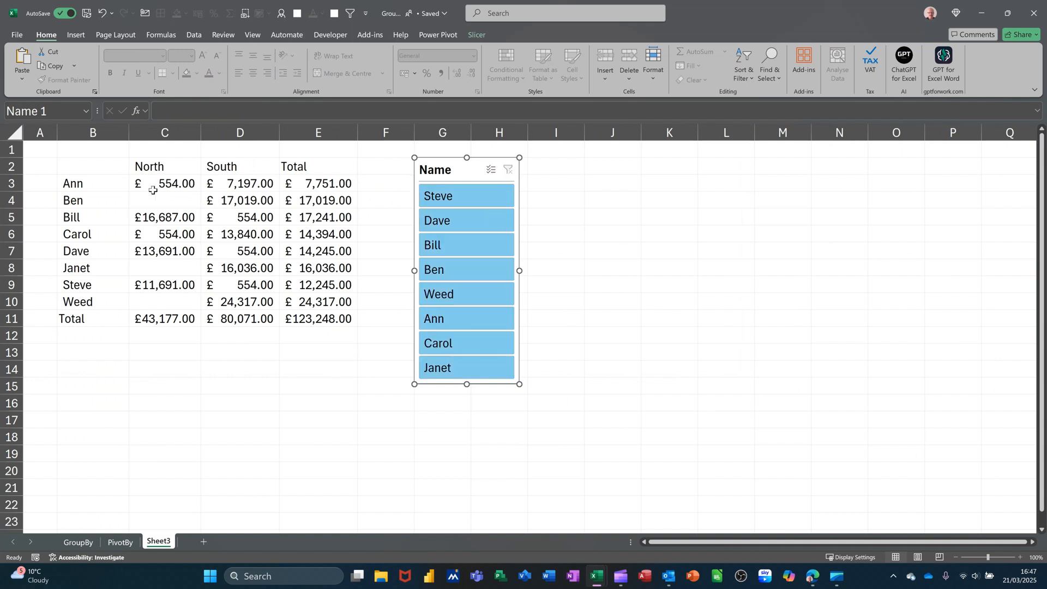
- Add data4[Test] as the filter_array argument of the PIVOTBY formula in B2, leaving the optional arguments before it empty
left_click(97, 173)
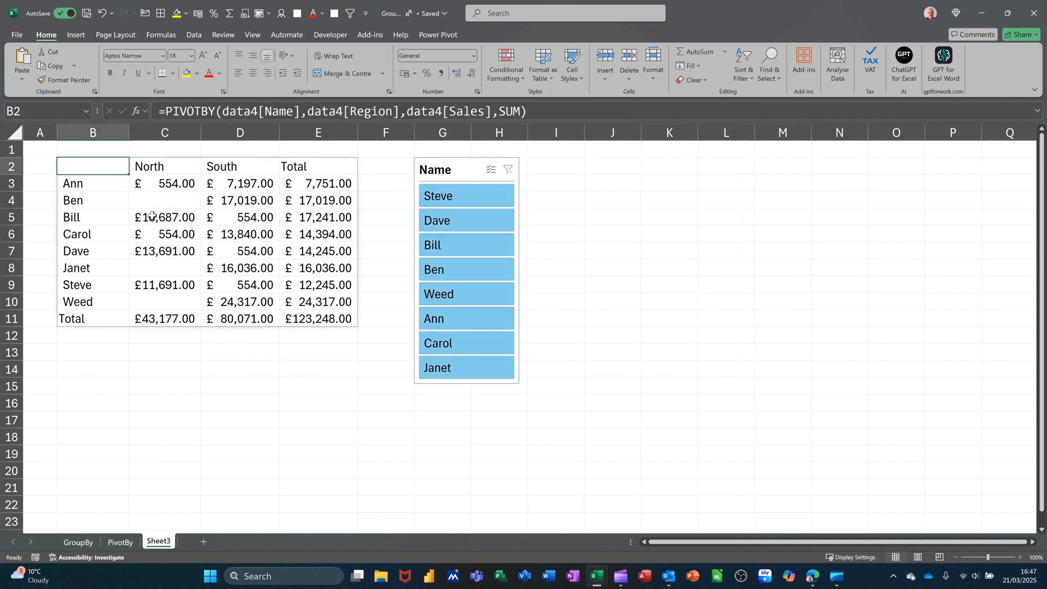
left_click(518, 112)
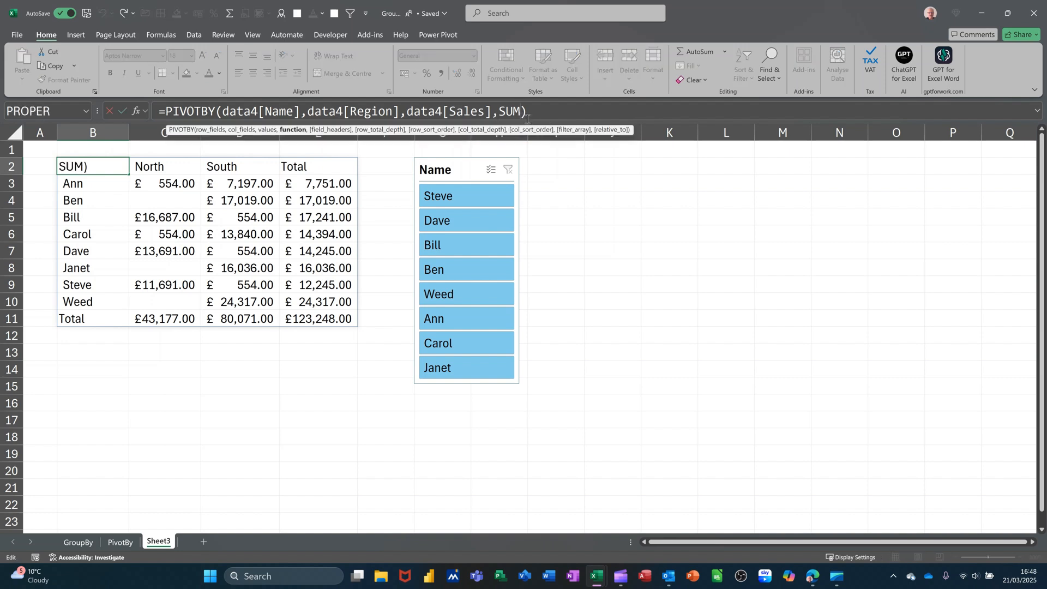
type(",")
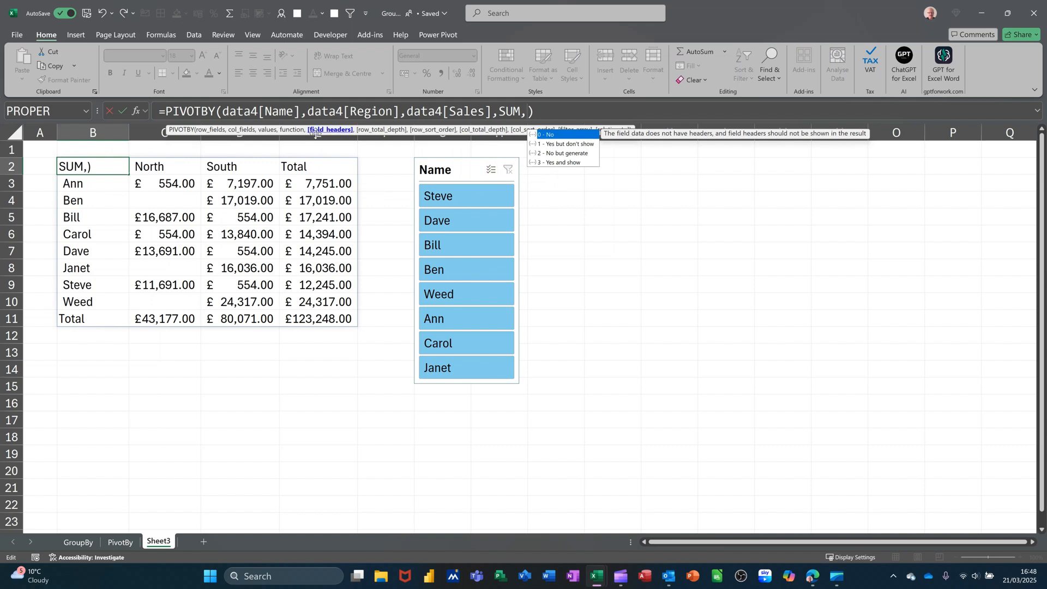
type(",")
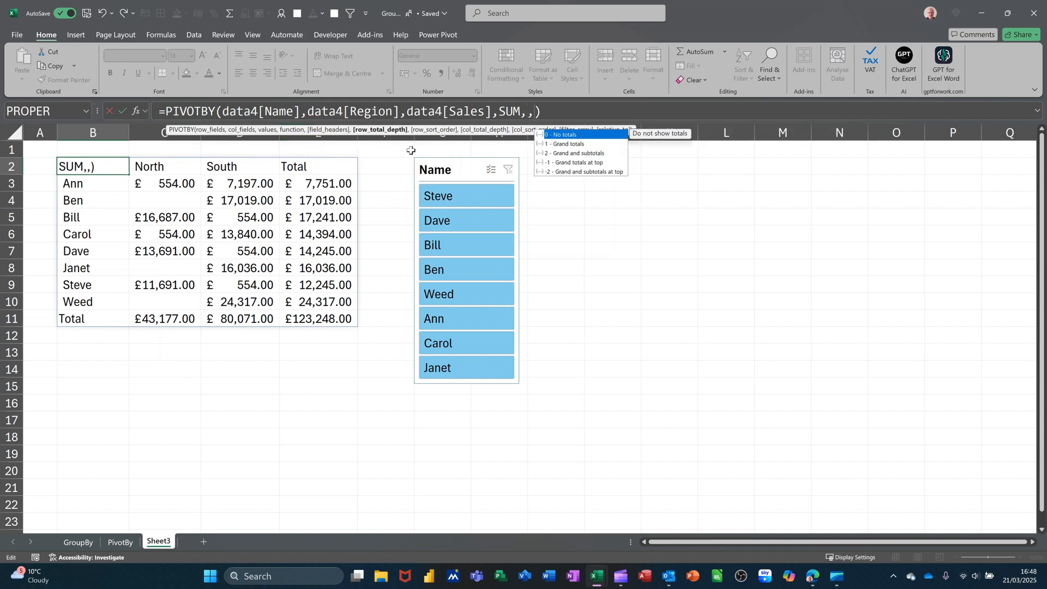
type(",,")
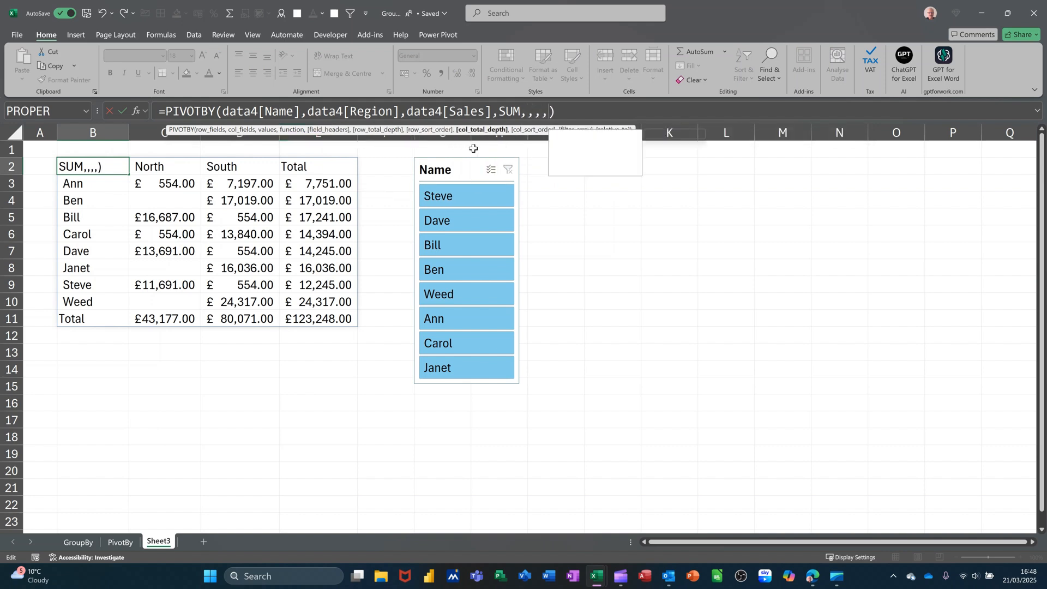
type(",")
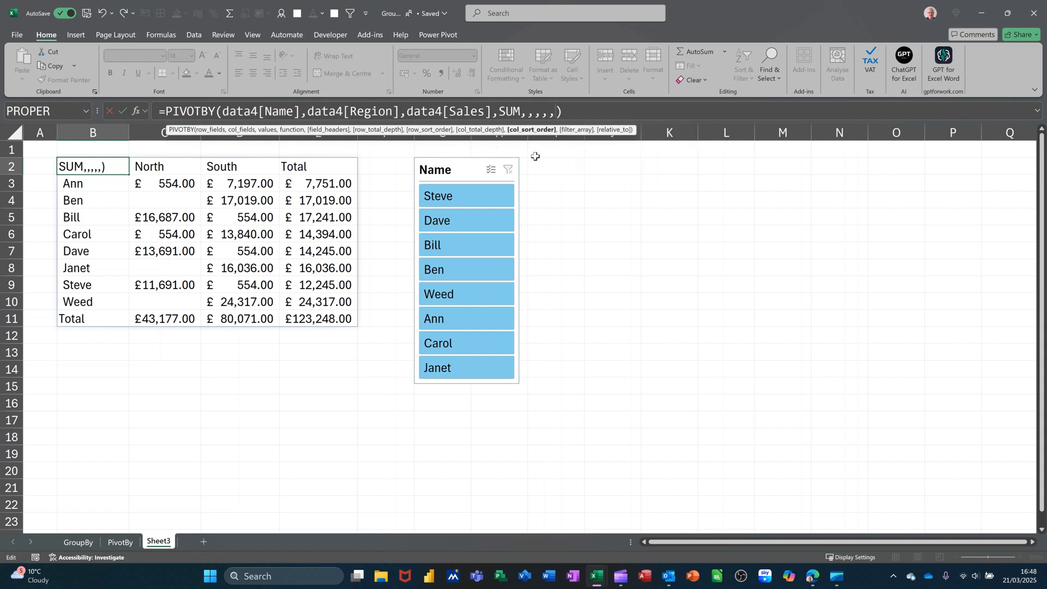
type(",")
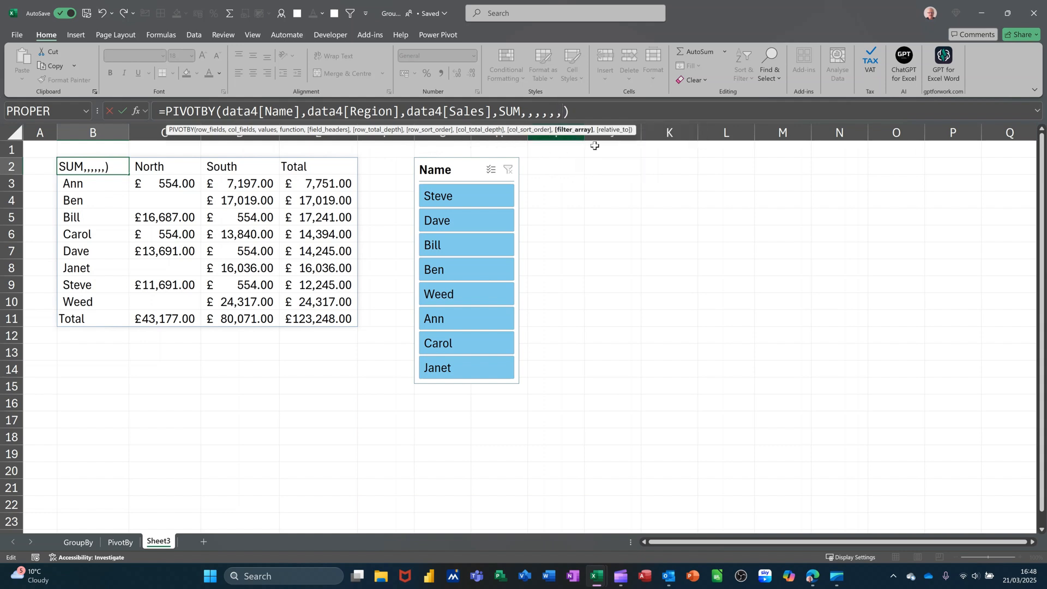
left_click(116, 542)
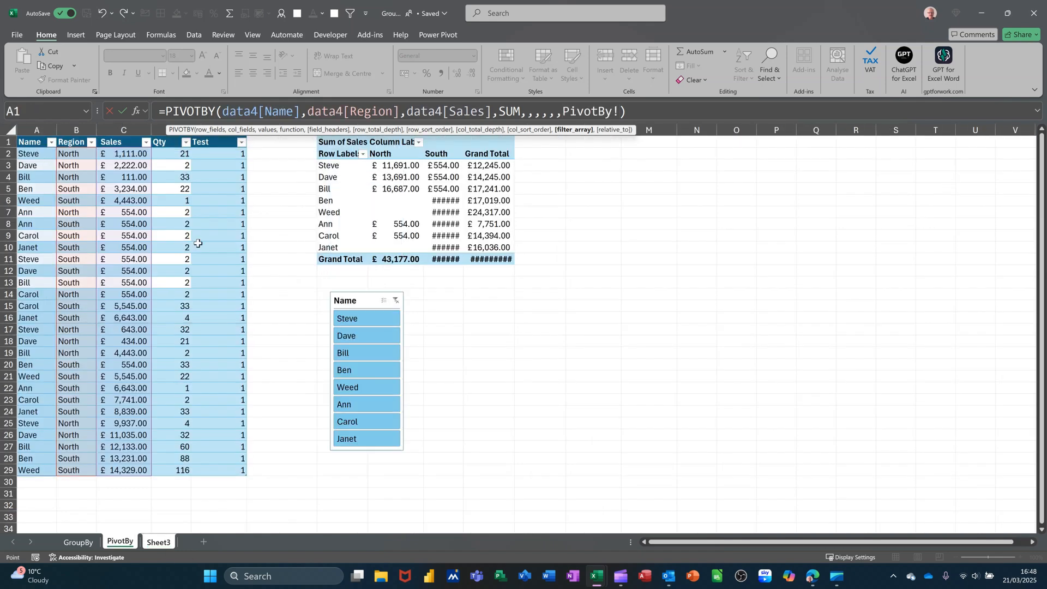
left_click_drag(211, 156, 211, 475)
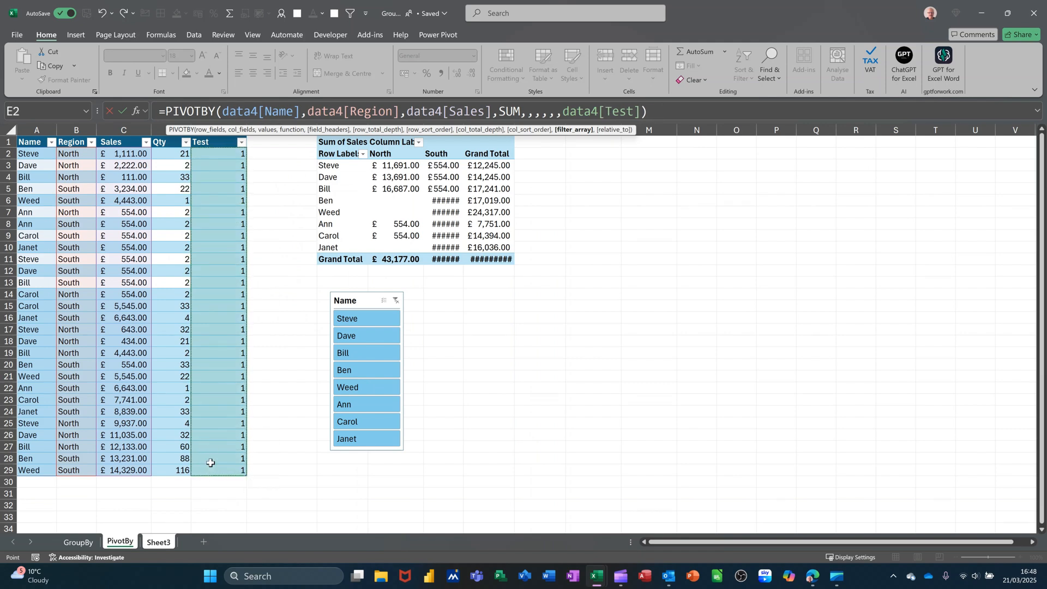
left_click(123, 113)
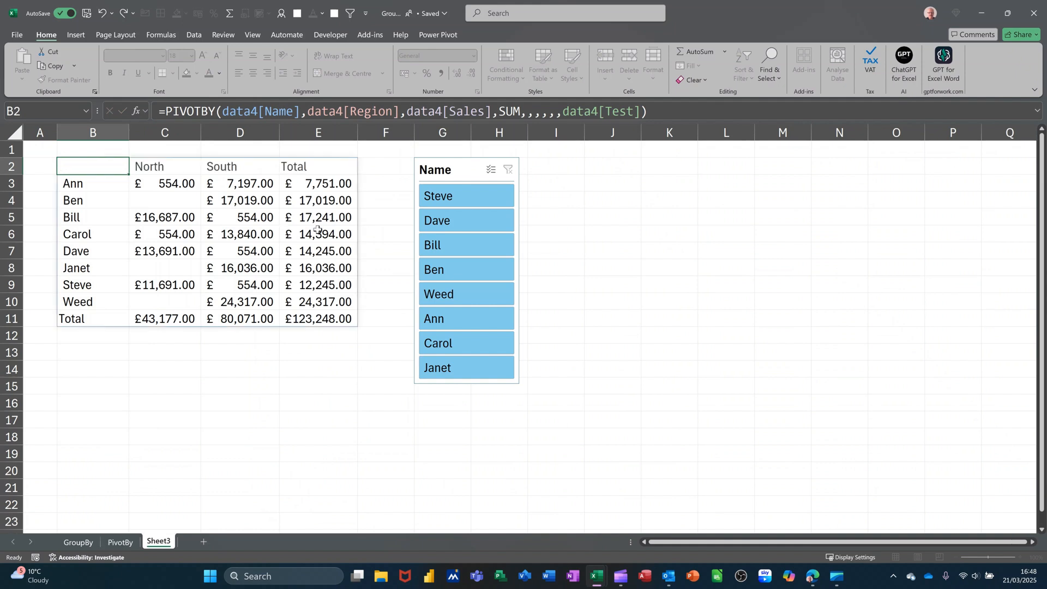
- Filter the PIVOTBY summary by the slicer's first name, and by its second, fourth and sixth names together, clearing the filter each time
left_click(453, 197)
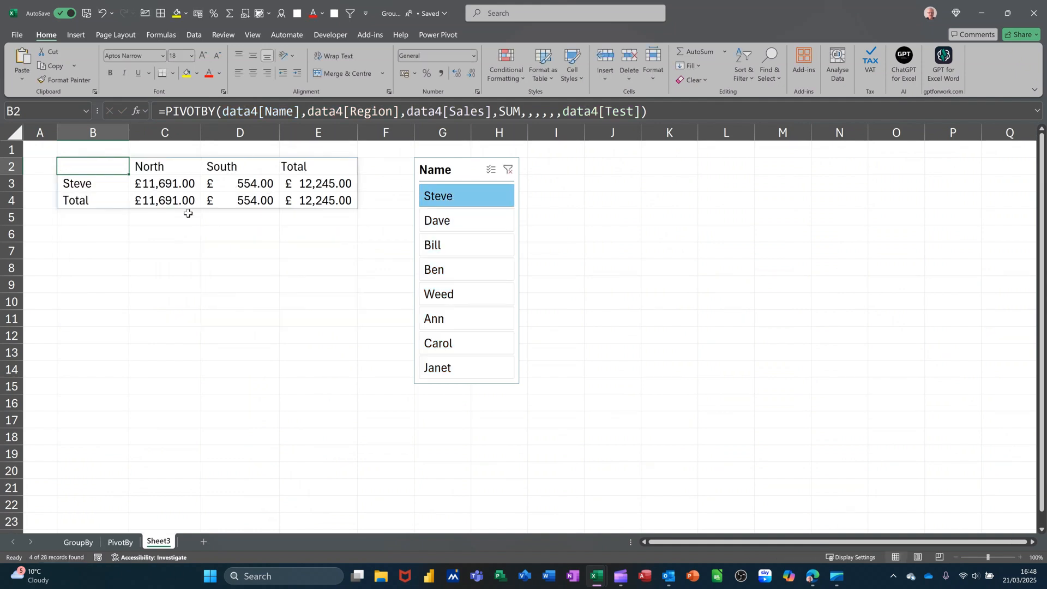
left_click(507, 170)
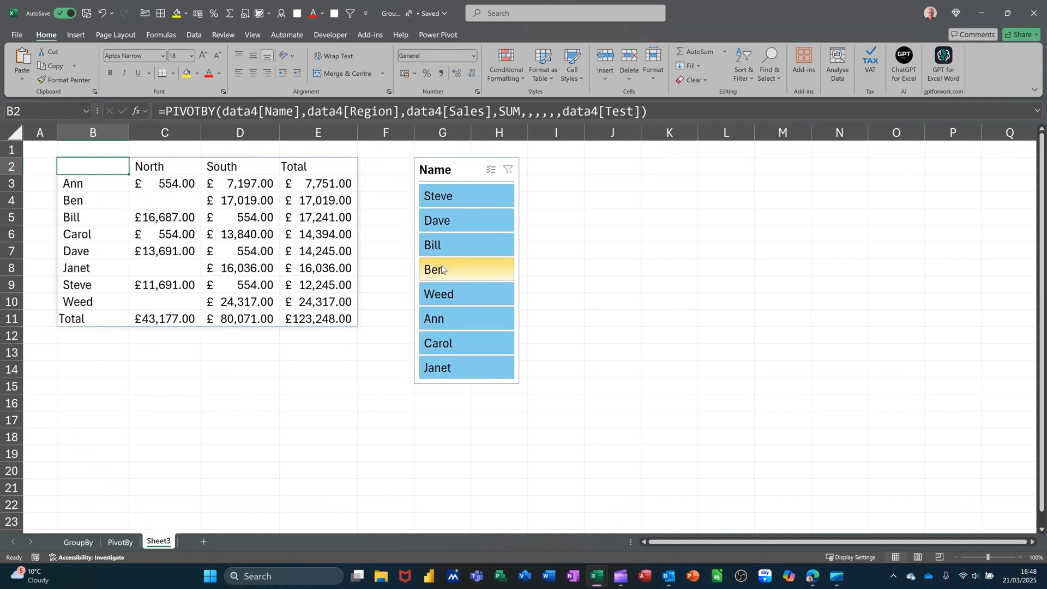
left_click(448, 270)
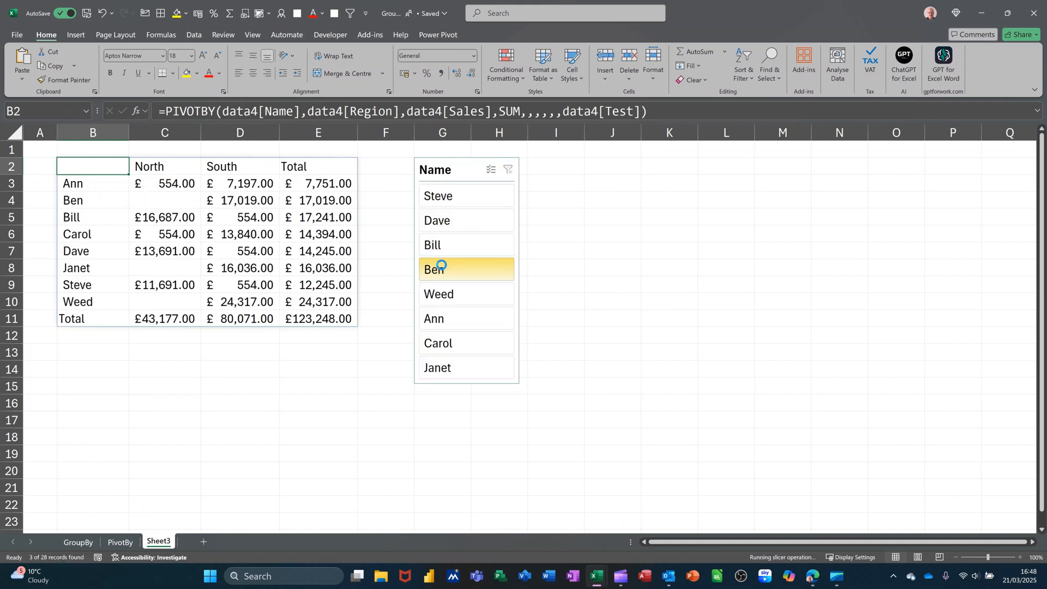
left_click(449, 326, "ctrl")
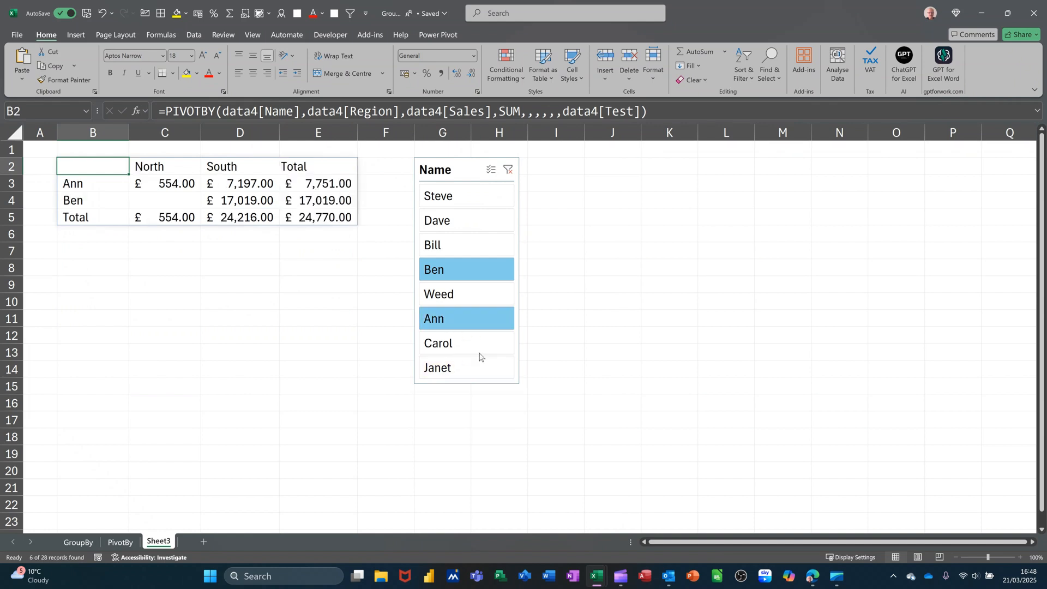
left_click(456, 214, "ctrl")
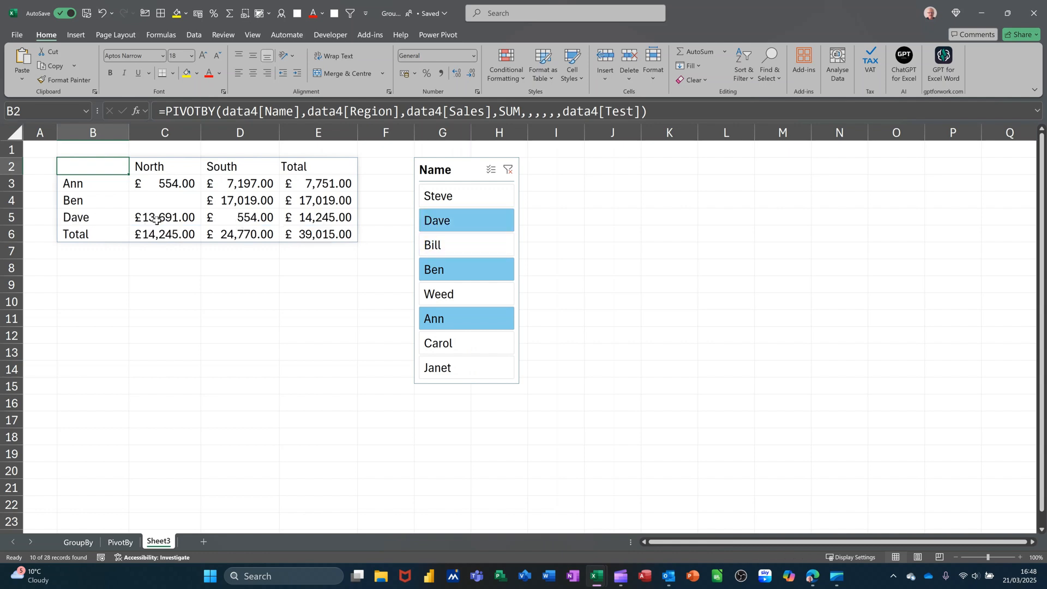
left_click(508, 170)
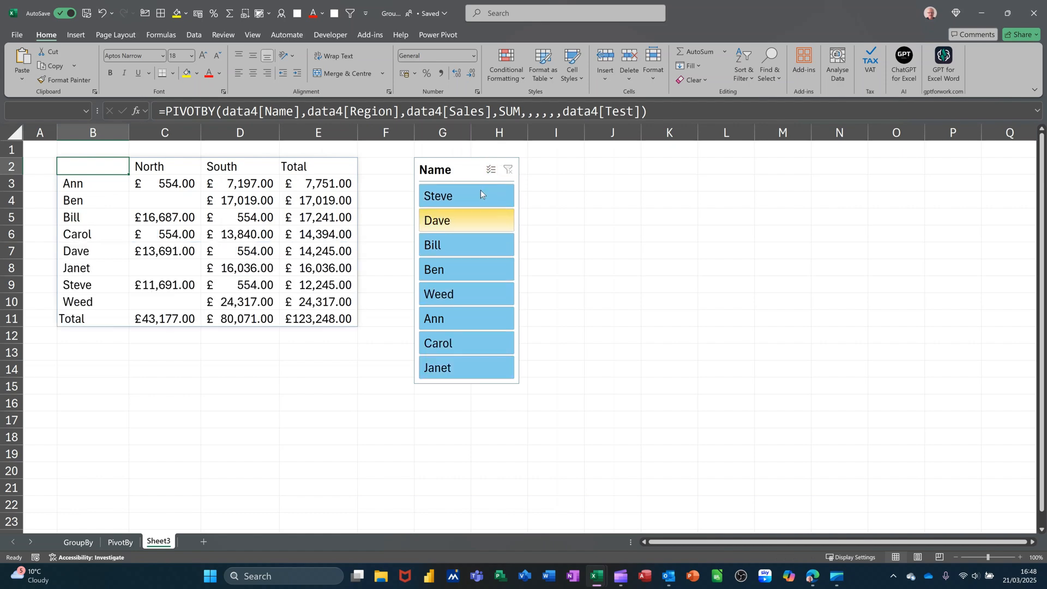
- Auto-fit the widths of the PivotTable's South and Grand Total columns on the PivotBy sheet
left_click(121, 543)
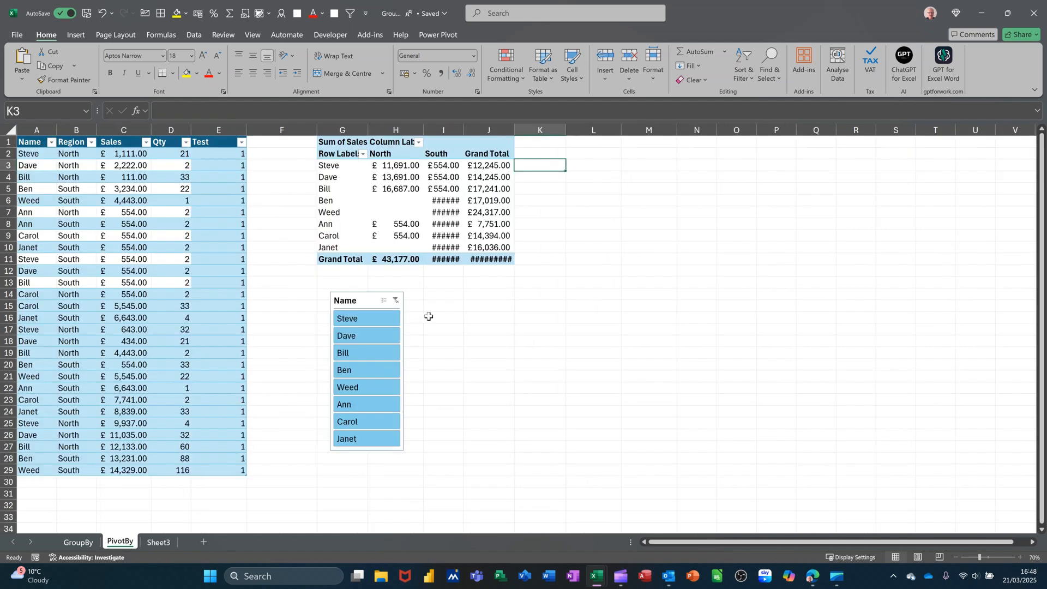
double_click(464, 132)
double_click(525, 133)
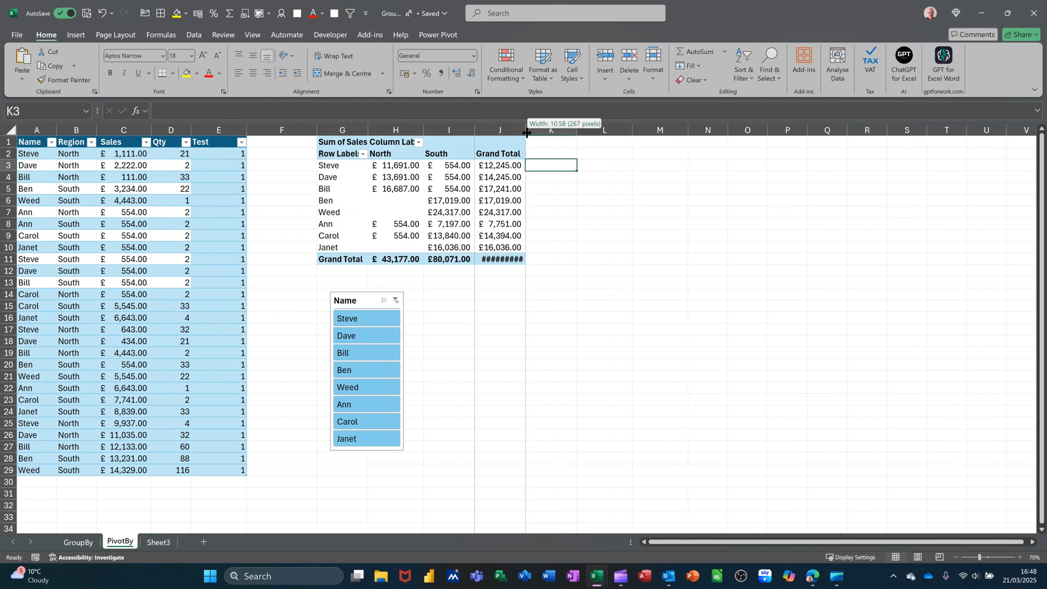
- Filter the PivotTable to the first name in its own slicer, and clear that filter
left_click(354, 320)
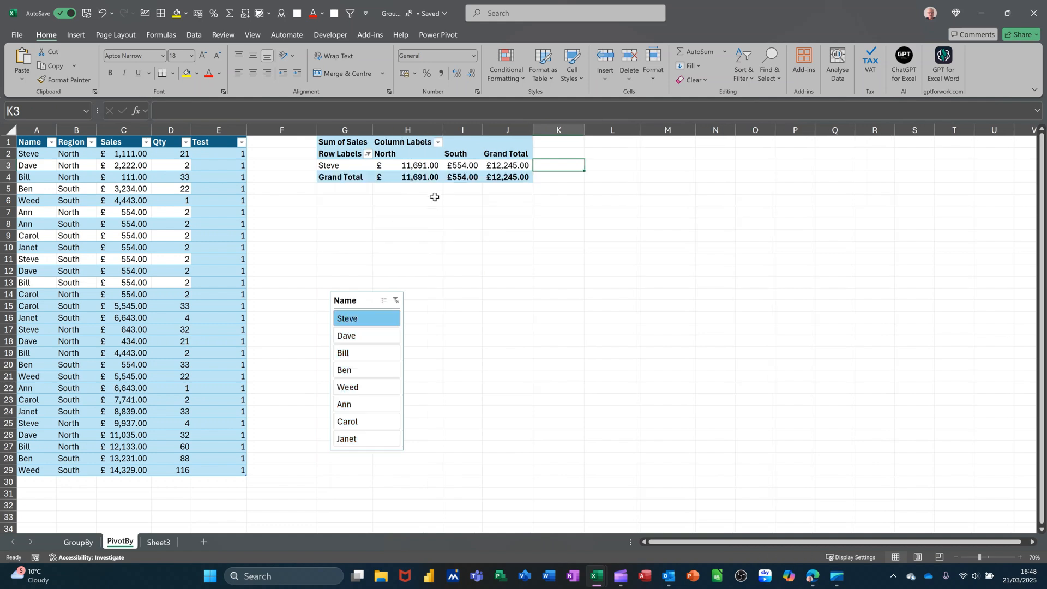
left_click(396, 300)
- View the source table's design options, including its table name and the option for inserting a slicer
left_click(142, 234)
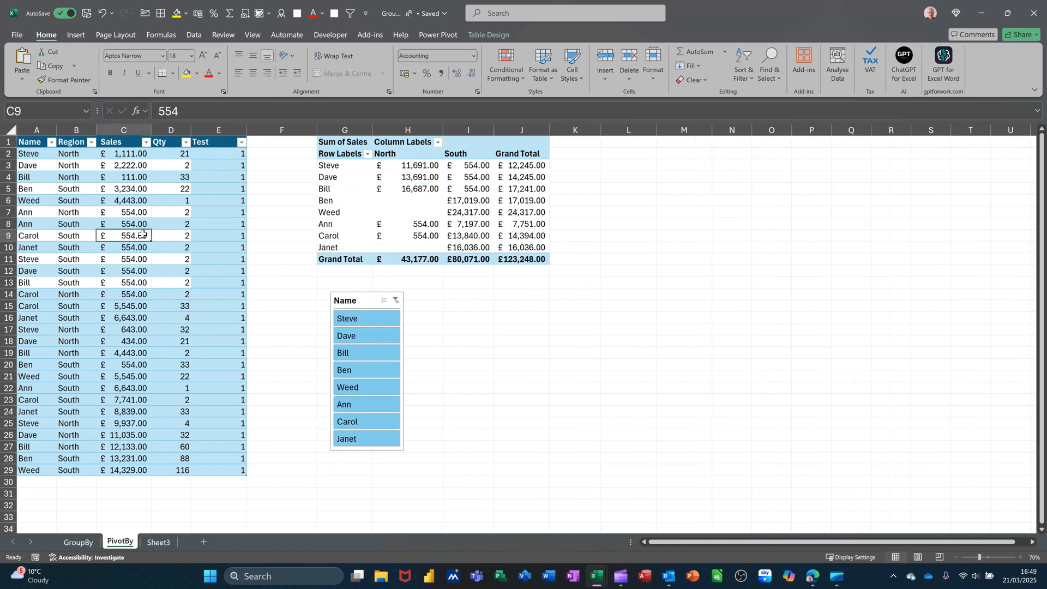
left_click(484, 34)
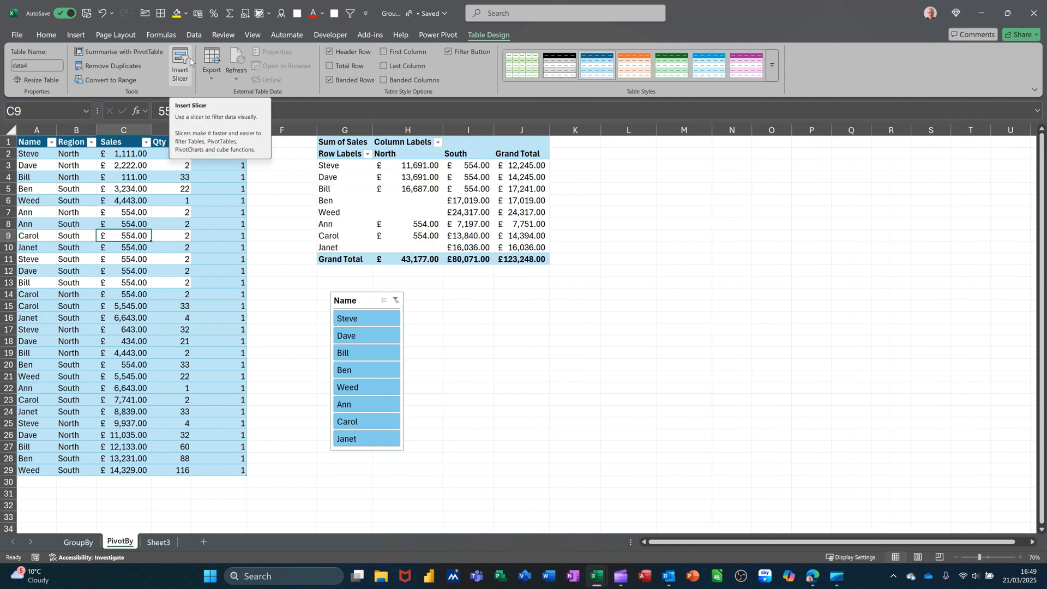
left_click(155, 306)
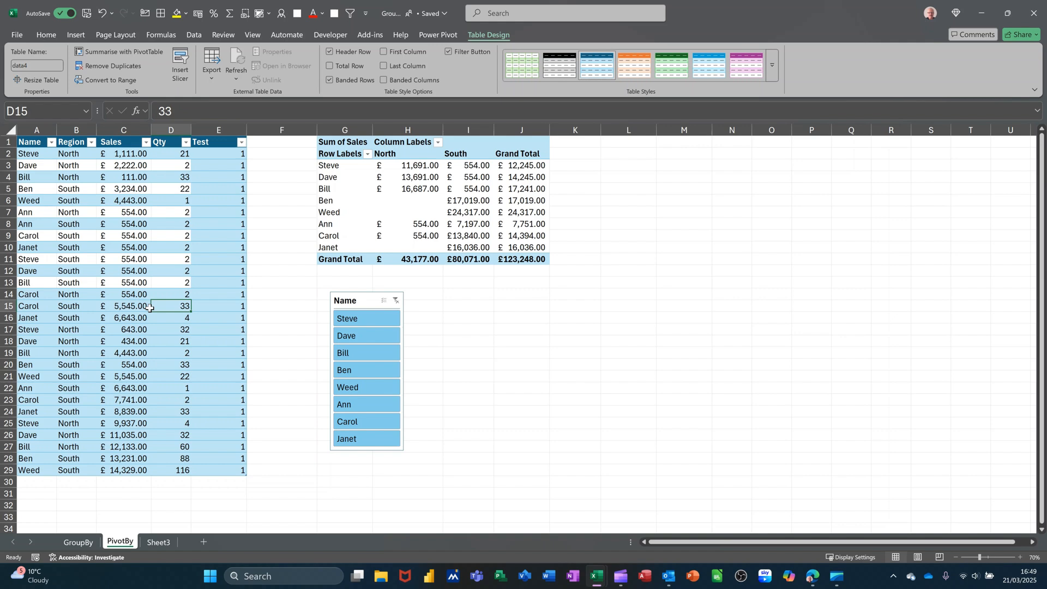
- Filter the PIVOTBY summary on Sheet3 to the slicer's first name once more, and clear the filter
left_click(150, 543)
left_click(260, 233)
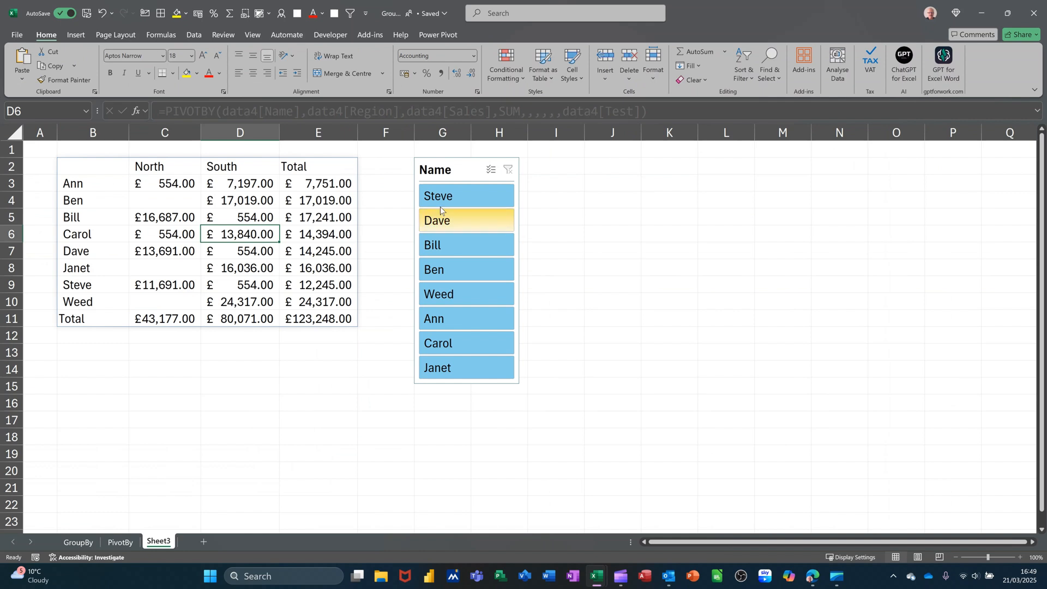
left_click(447, 198)
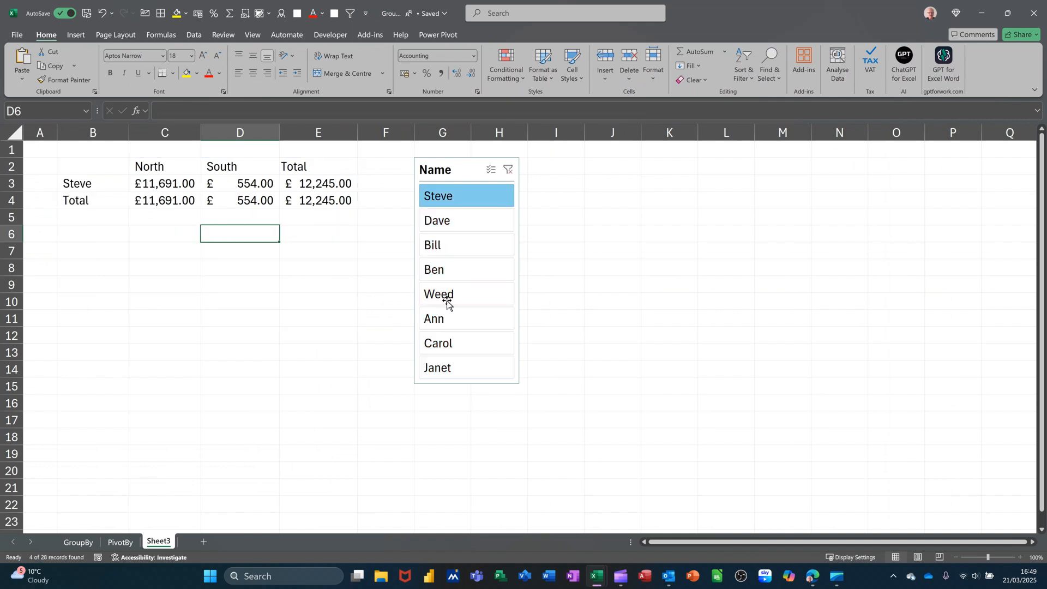
left_click(508, 170)
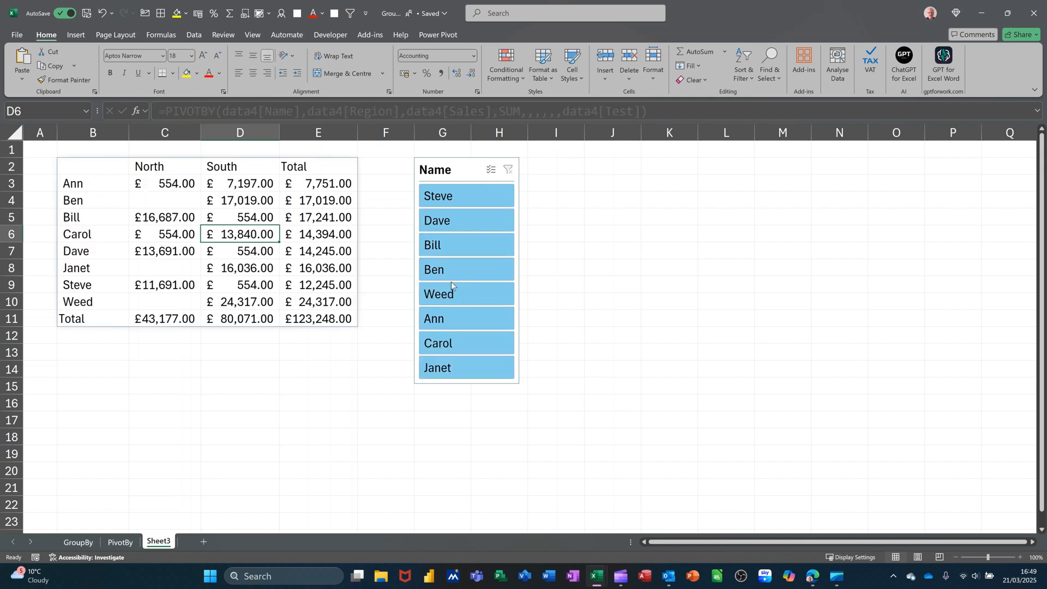